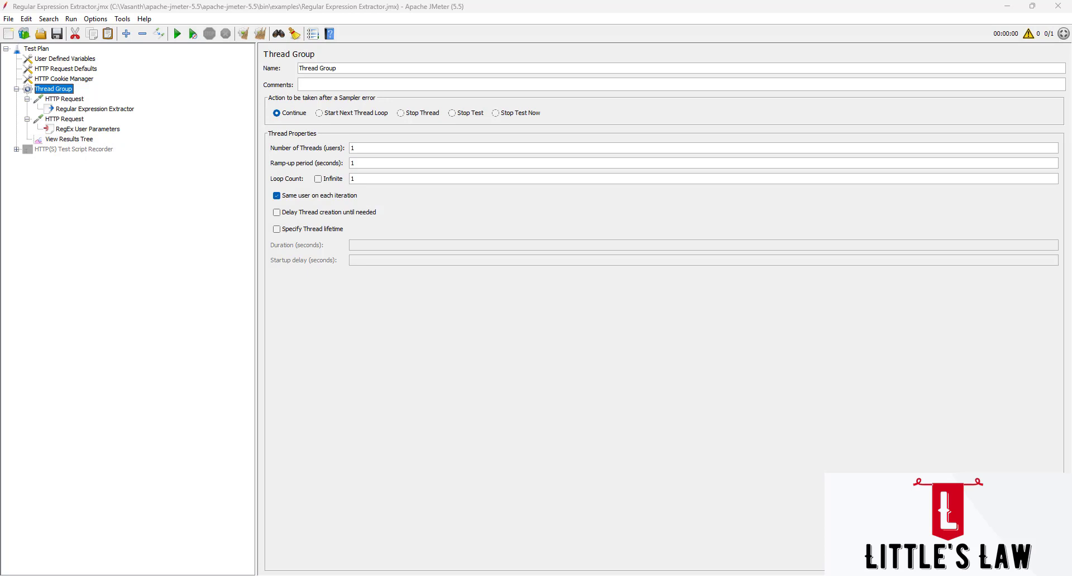
Preview the View Results Tree renderers CSS Selector Tester, JSON Path Tester and JSON JMESPath Tester, and return to Text.
{"action": "left_click", "coordinate": [80, 140]}
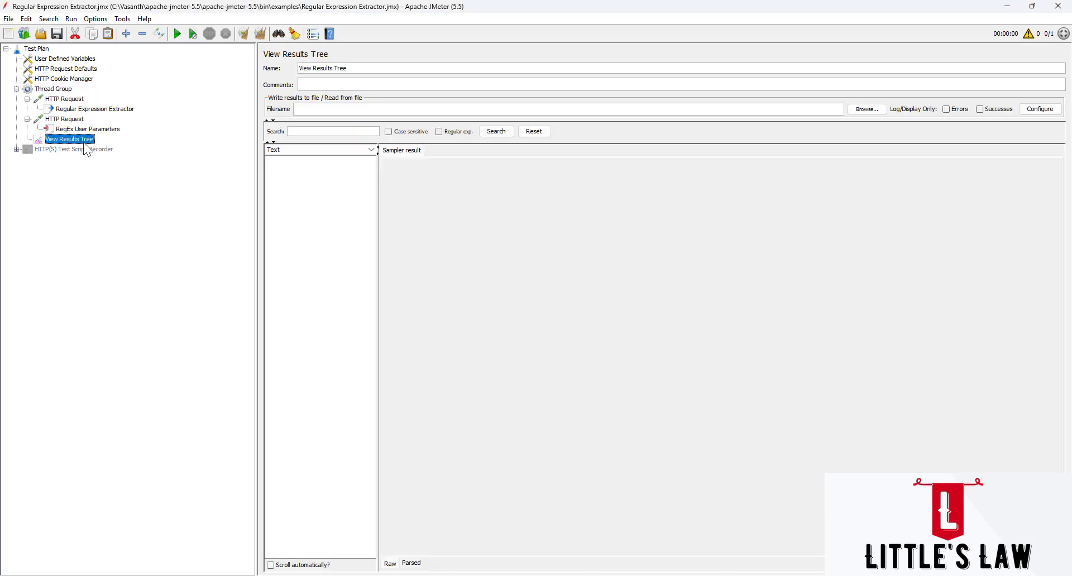
{"action": "left_click", "coordinate": [350, 150]}
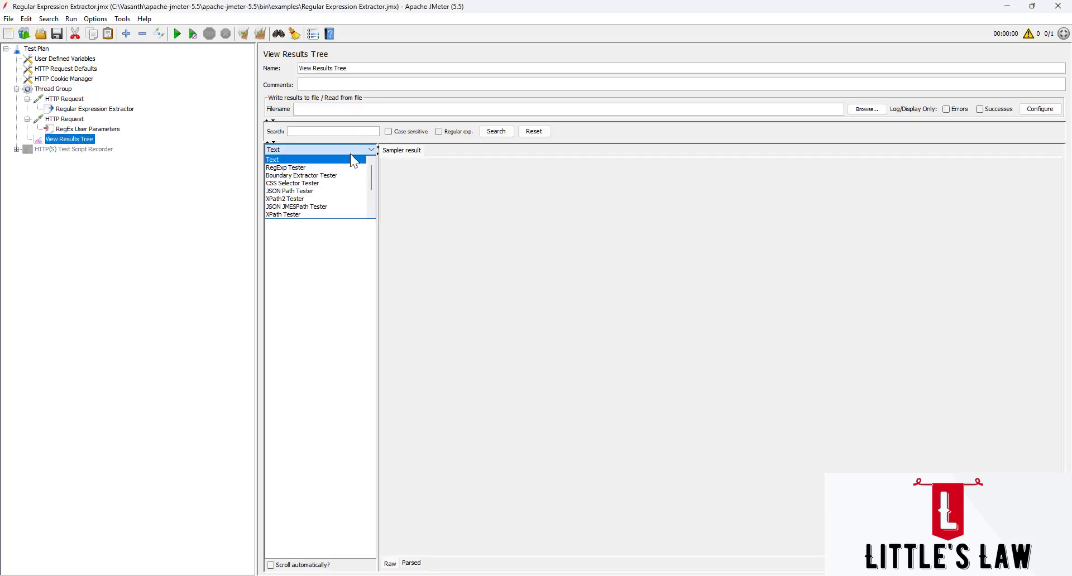
{"action": "left_click", "coordinate": [340, 183]}
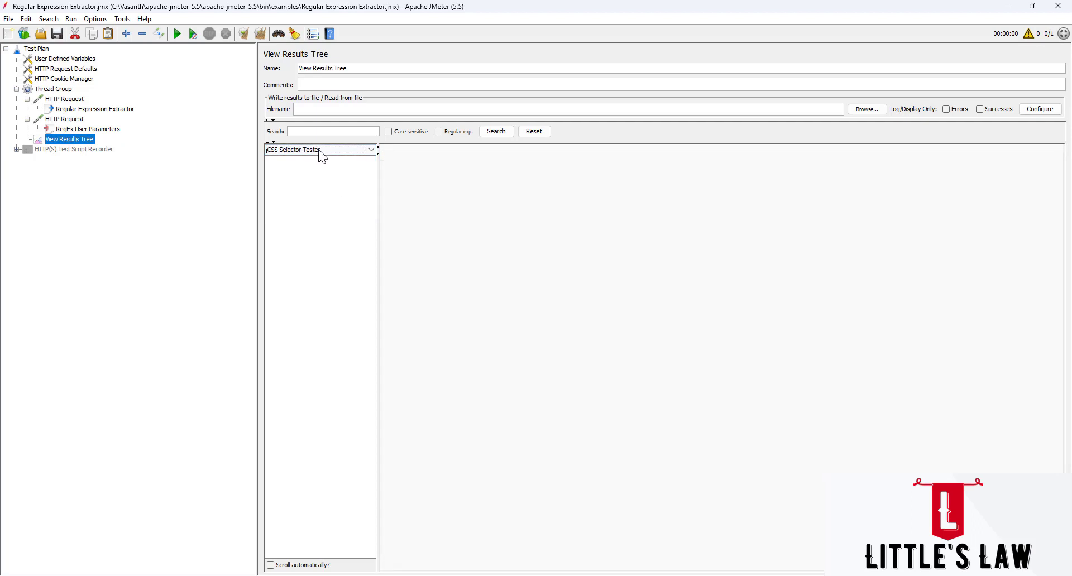
{"action": "left_click", "coordinate": [319, 149]}
{"action": "left_click", "coordinate": [314, 191]}
{"action": "left_click", "coordinate": [305, 151]}
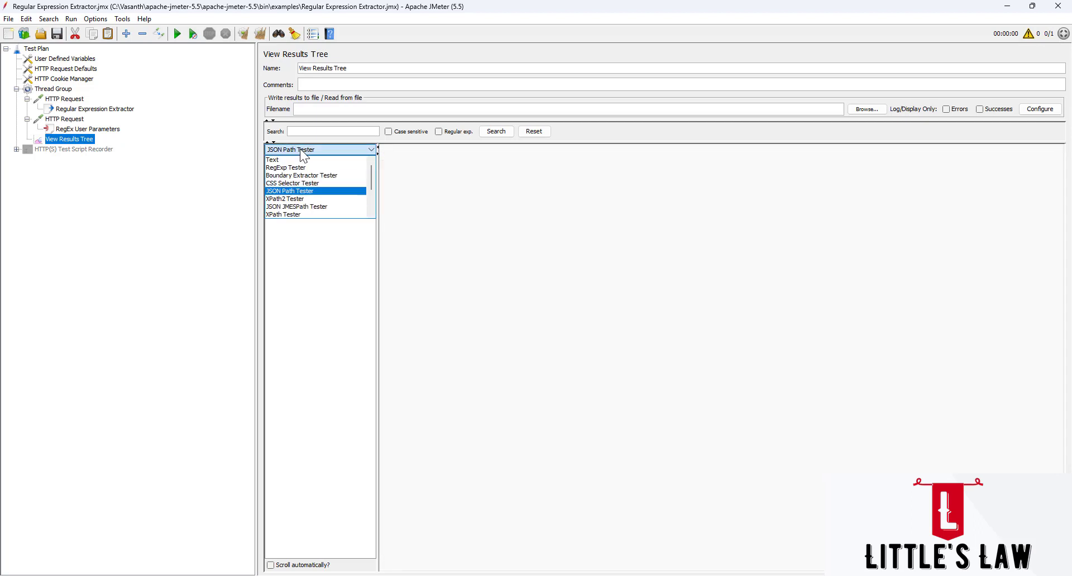
{"action": "left_click", "coordinate": [304, 202]}
{"action": "left_click", "coordinate": [297, 153]}
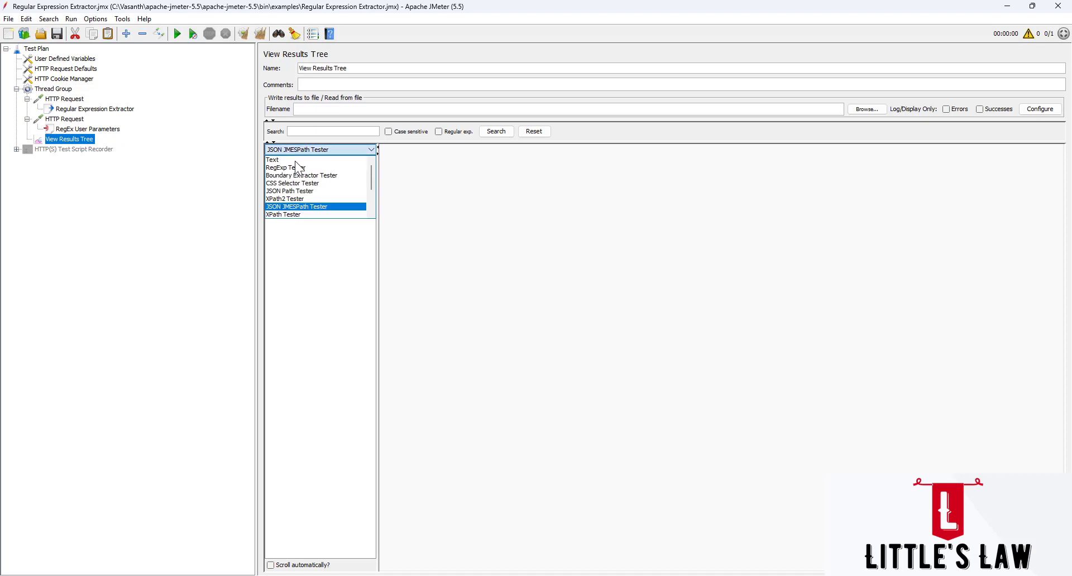
{"action": "left_click", "coordinate": [284, 159]}
Try the RegExp Tester and Boundary Extractor Tester renderers in View Results Tree and set the renderer to HTML.
{"action": "left_click", "coordinate": [288, 150]}
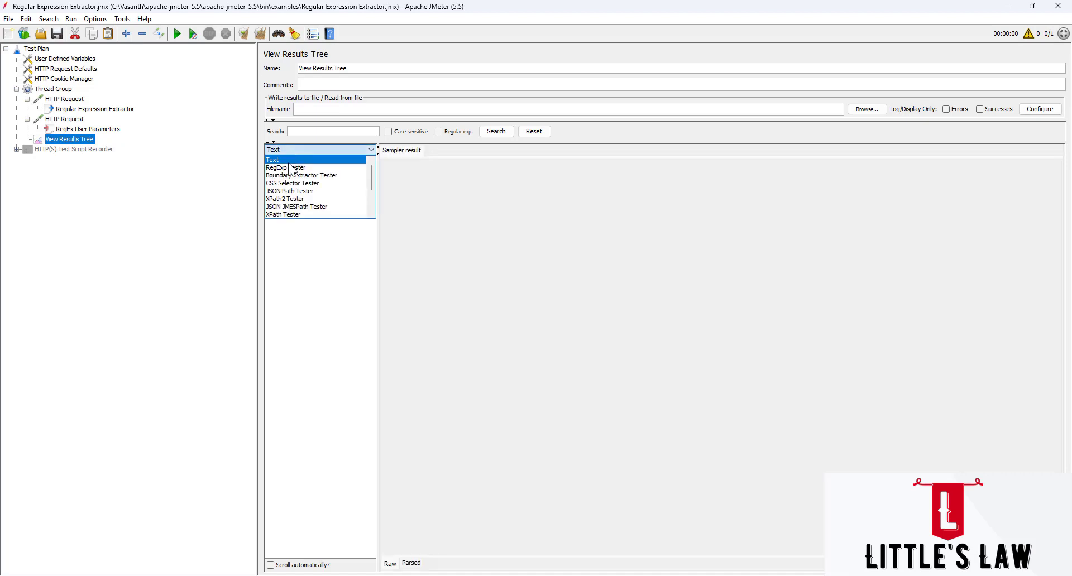
{"action": "left_click", "coordinate": [288, 166]}
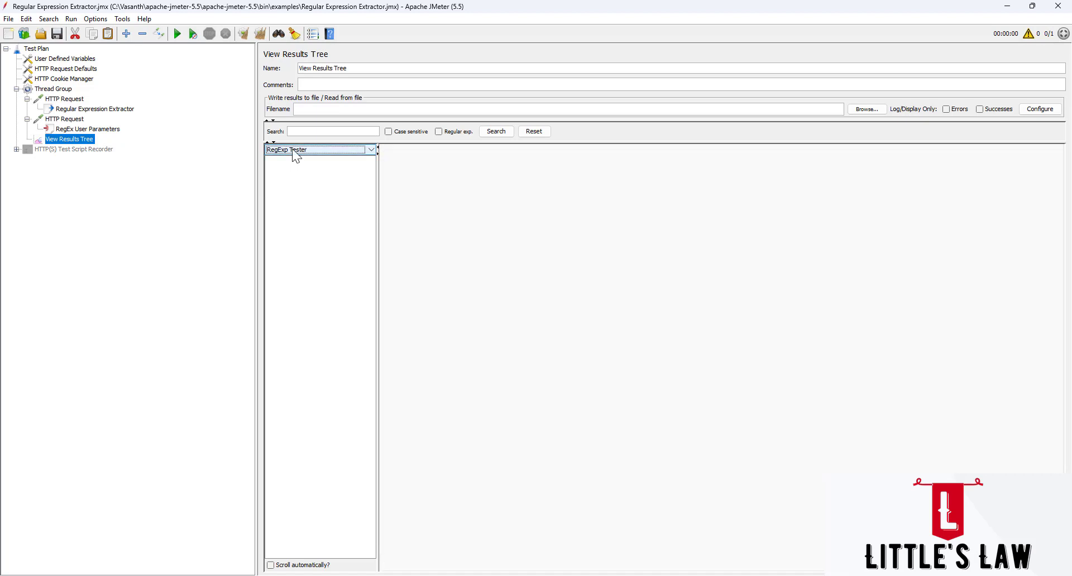
{"action": "left_click", "coordinate": [293, 151]}
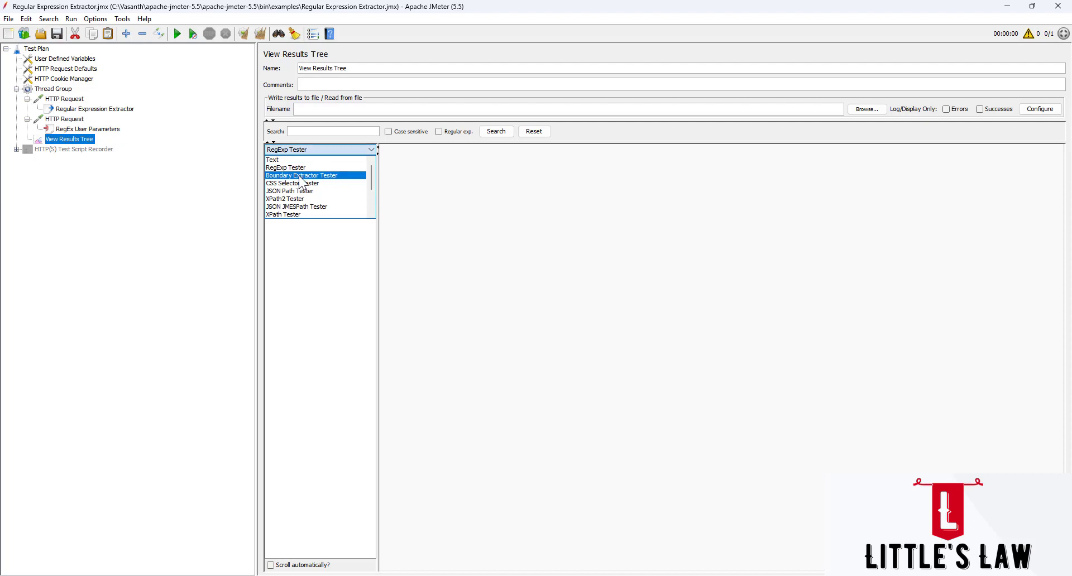
{"action": "left_click", "coordinate": [299, 175]}
{"action": "left_click", "coordinate": [297, 153]}
{"action": "scroll", "coordinate": [298, 168], "scroll_direction": "down", "scroll_amount": 3}
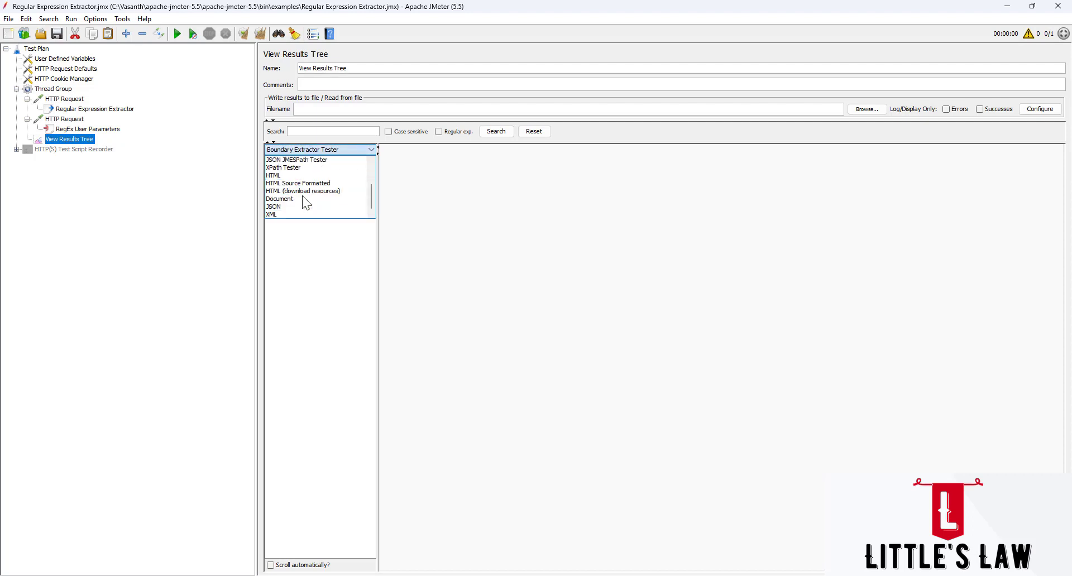
{"action": "left_click", "coordinate": [288, 176]}
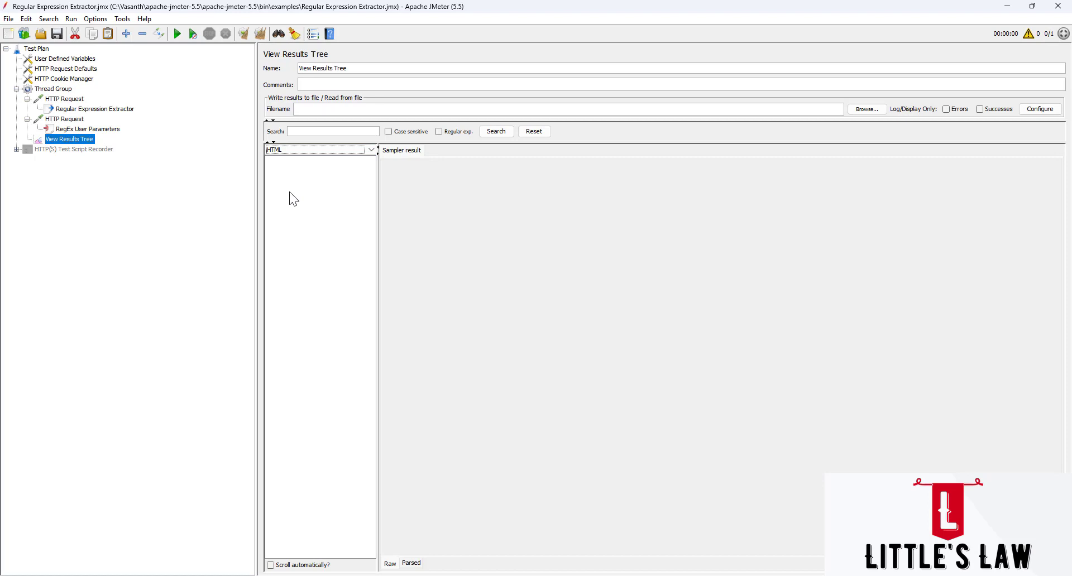
{"action": "left_click", "coordinate": [55, 91]}
{"action": "right_click", "coordinate": [56, 91]}
{"action": "mouse_move", "coordinate": [99, 98]}
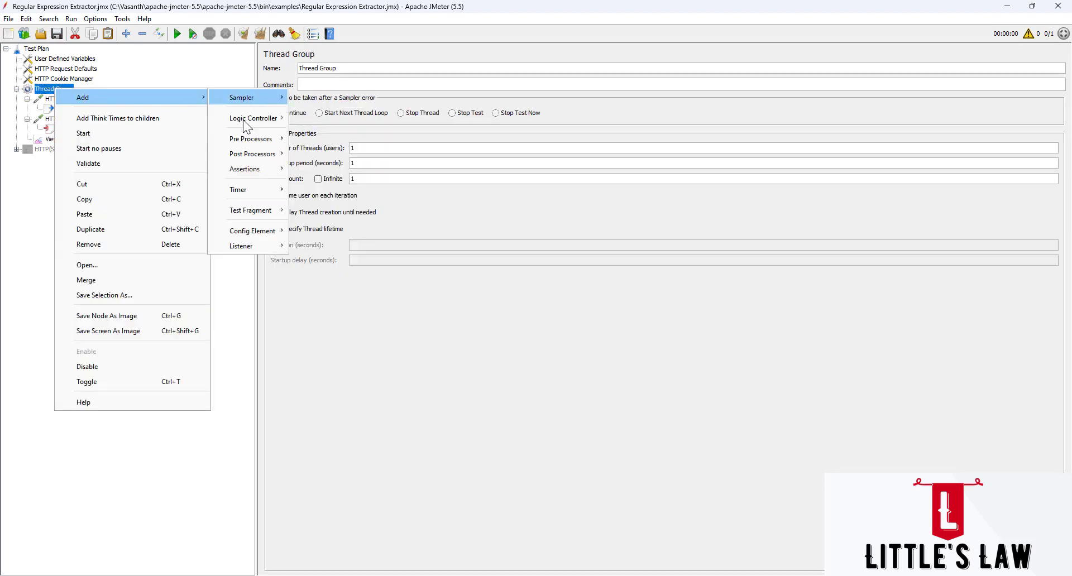
{"action": "mouse_move", "coordinate": [249, 246]}
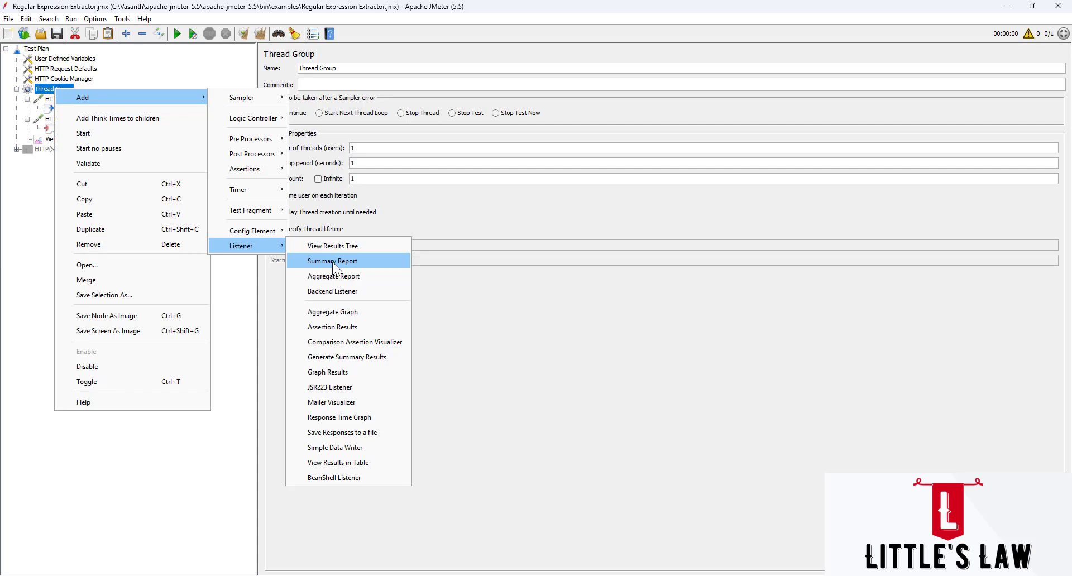
{"action": "left_click", "coordinate": [46, 215]}
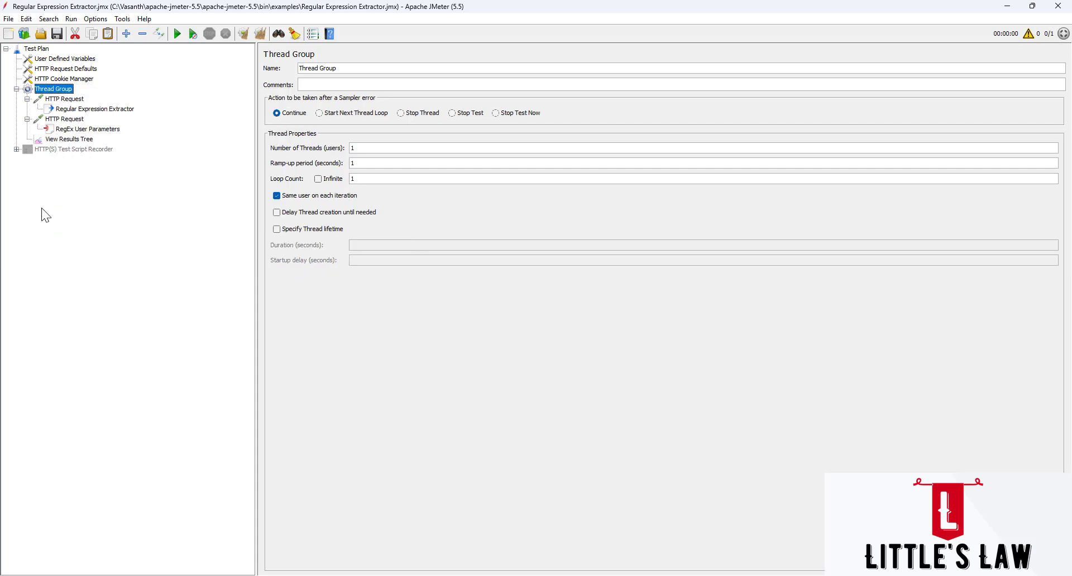
{"action": "right_click", "coordinate": [61, 90]}
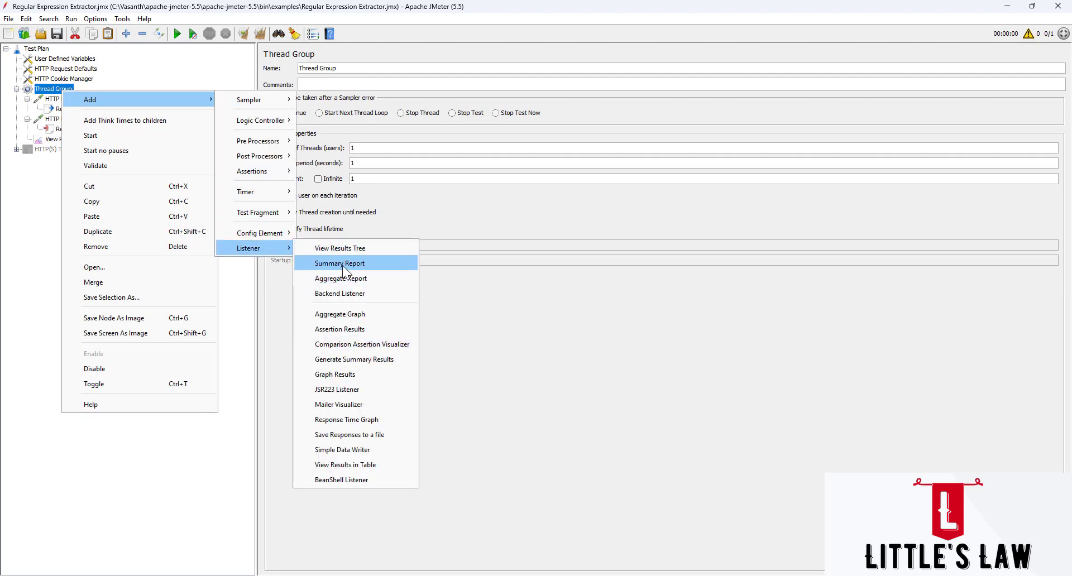
{"action": "left_click", "coordinate": [51, 91]}
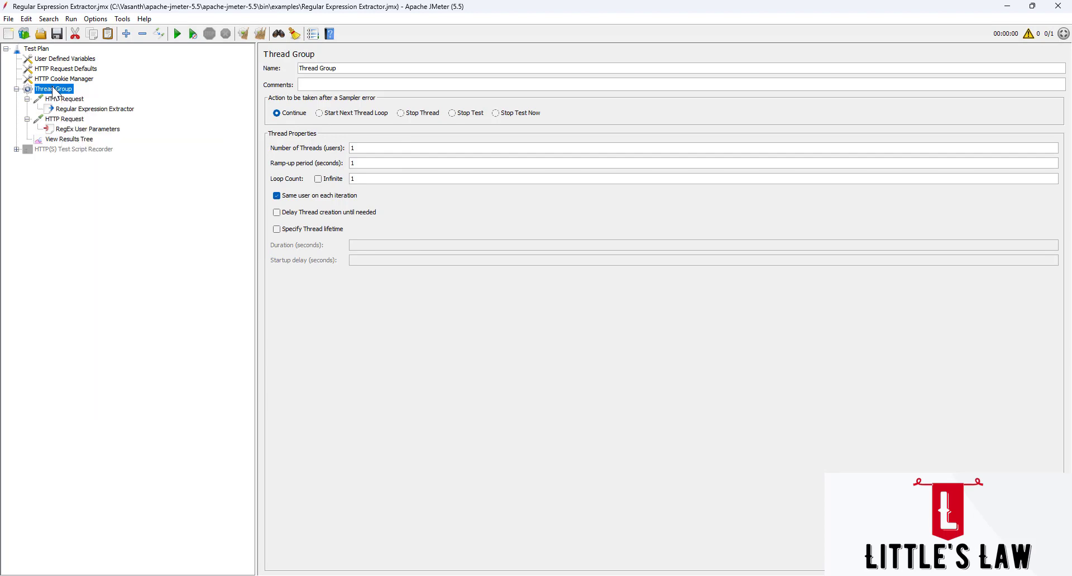
Add a Summary Report listener to the Thread Group.
{"action": "right_click", "coordinate": [53, 87]}
{"action": "mouse_move", "coordinate": [53, 96]}
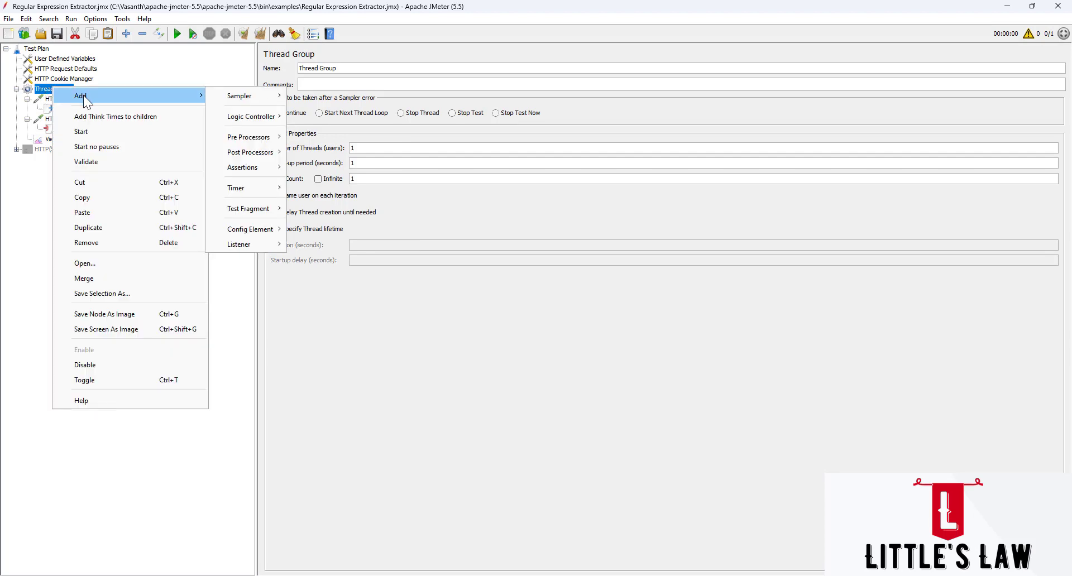
{"action": "mouse_move", "coordinate": [252, 250]}
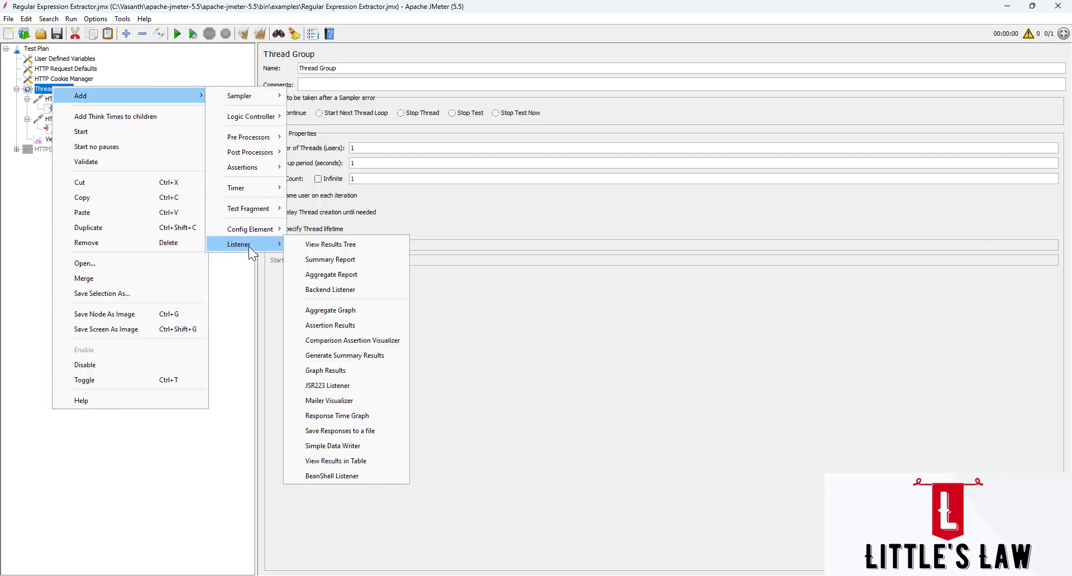
{"action": "left_click", "coordinate": [347, 261]}
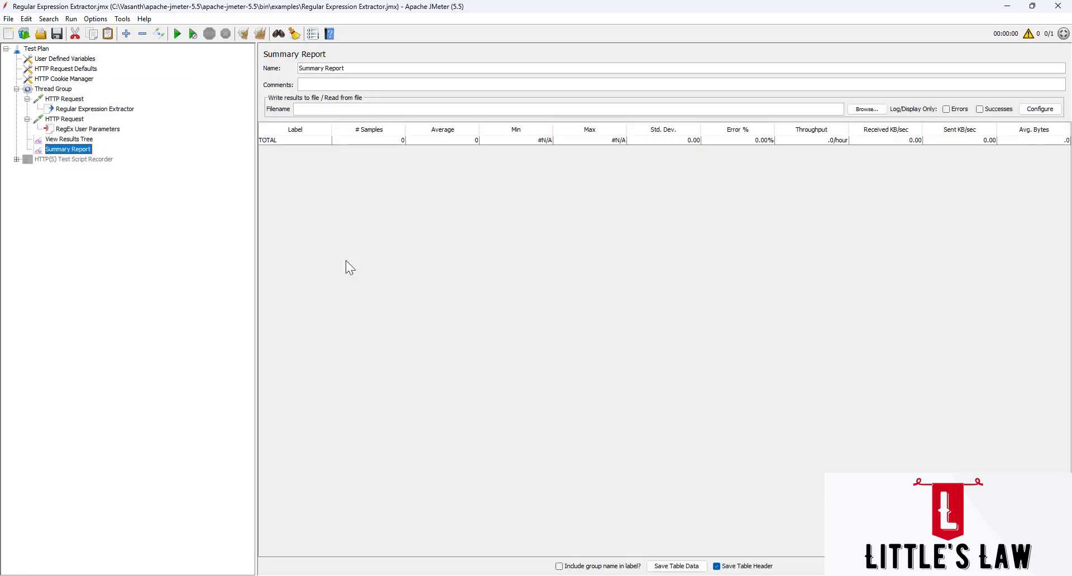
Examine the columns of the Summary Report's TOTAL row, checking the Thread Group settings in between.
{"action": "left_click", "coordinate": [369, 140]}
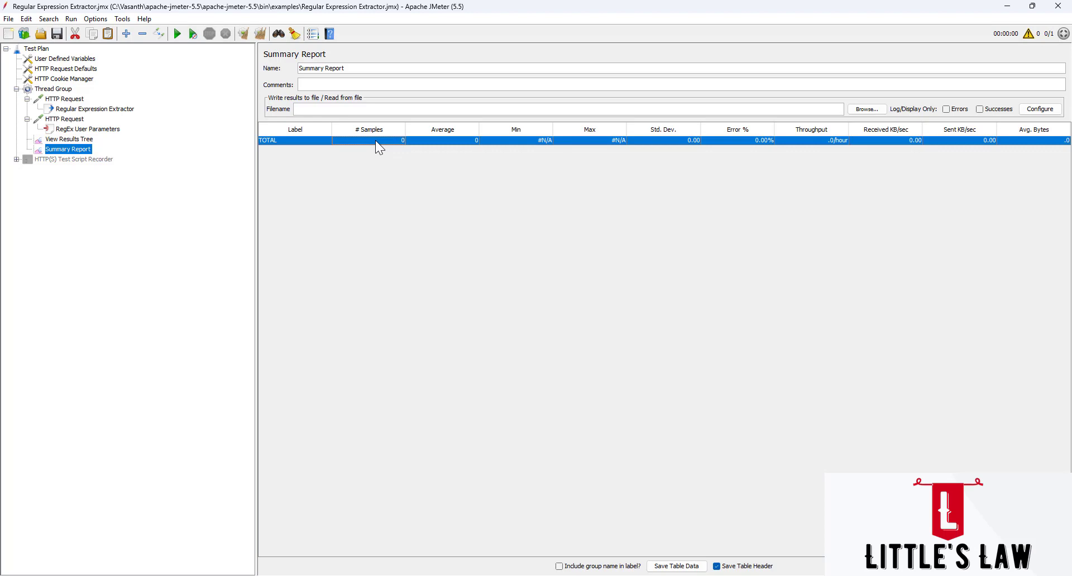
{"action": "left_click", "coordinate": [55, 90]}
{"action": "left_click", "coordinate": [67, 149]}
{"action": "left_click", "coordinate": [657, 139]}
Try the Errors and Successes log/display filters of the Summary Report.
{"action": "left_click", "coordinate": [947, 111]}
{"action": "left_click", "coordinate": [947, 112]}
{"action": "left_click", "coordinate": [980, 110]}
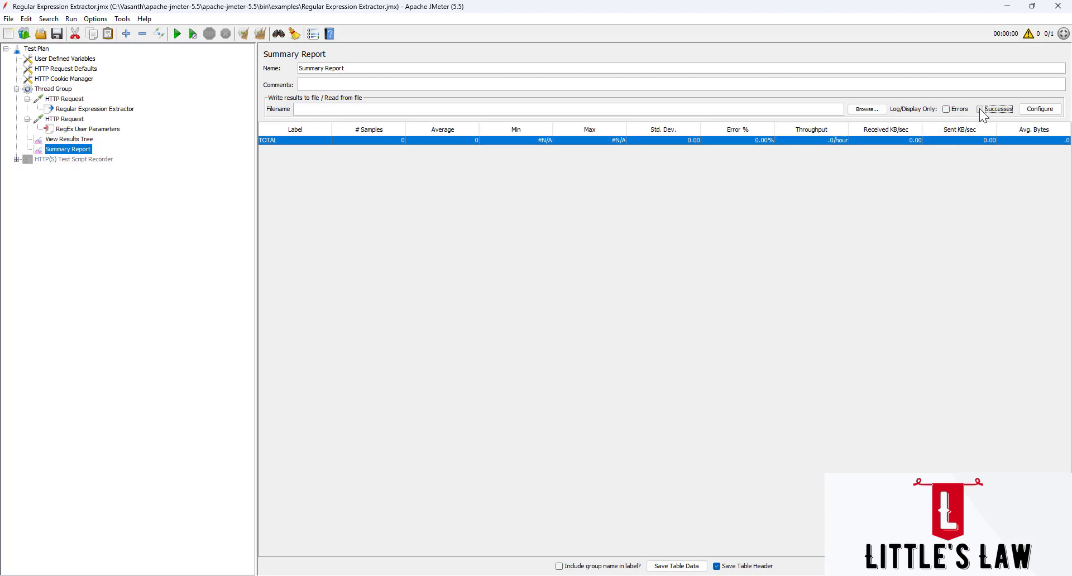
{"action": "left_click", "coordinate": [946, 111]}
Try the Save As XML, Save Response Filename and Save Encoding options in the Summary Report's save configuration, restore them and close the configuration.
{"action": "left_click", "coordinate": [1032, 110]}
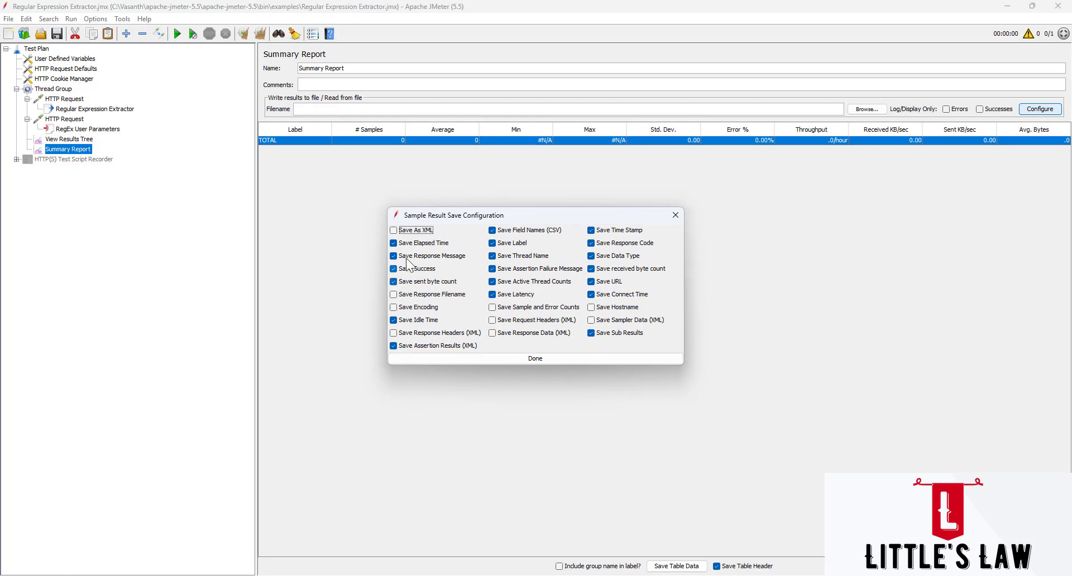
{"action": "left_click", "coordinate": [393, 230]}
{"action": "left_click", "coordinate": [393, 294]}
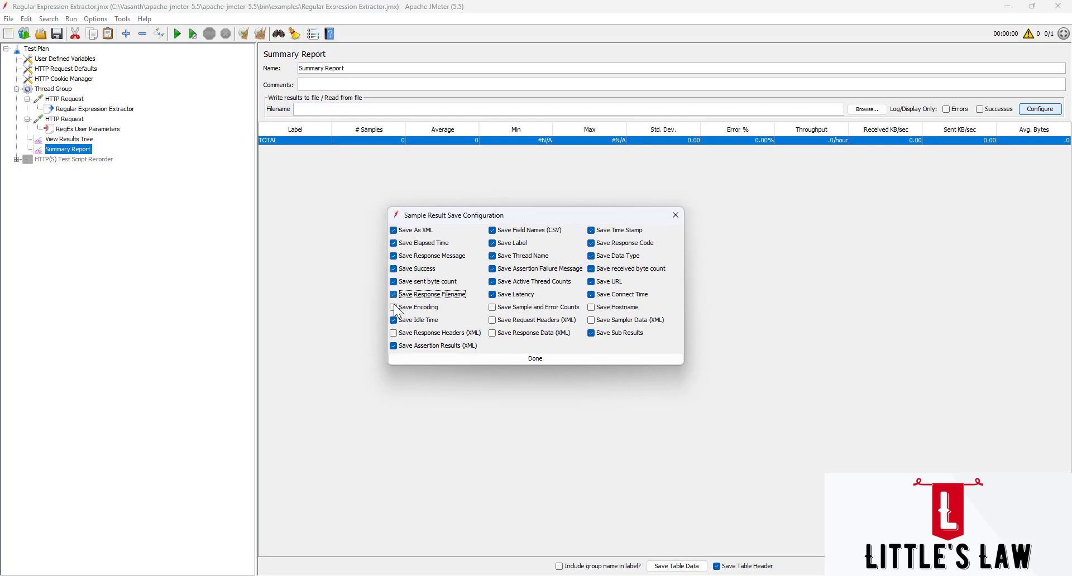
{"action": "left_click", "coordinate": [394, 307]}
{"action": "left_click", "coordinate": [394, 306]}
{"action": "left_click", "coordinate": [394, 294]}
{"action": "left_click", "coordinate": [394, 230]}
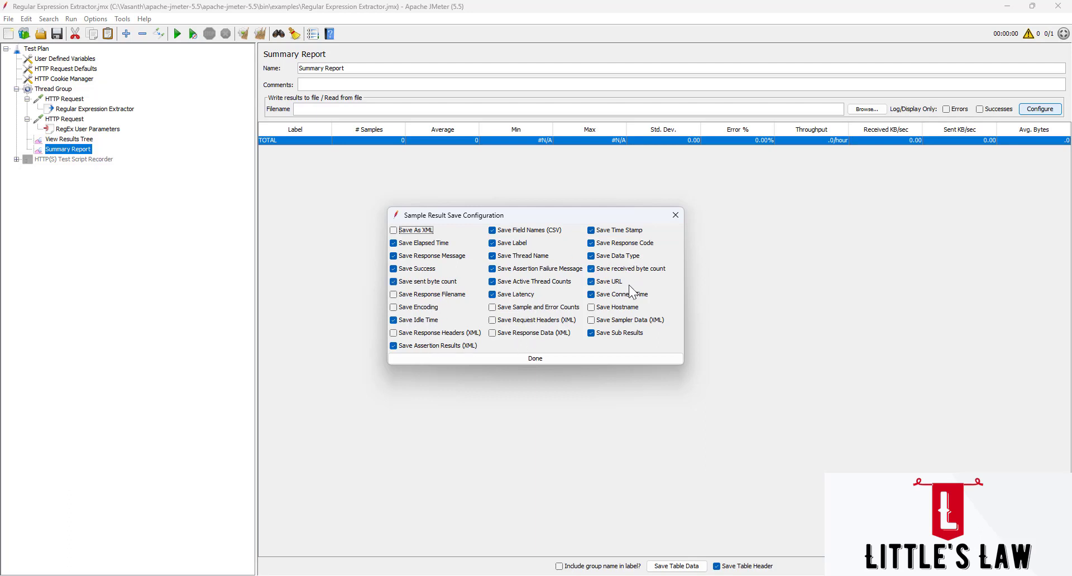
{"action": "left_click", "coordinate": [538, 358]}
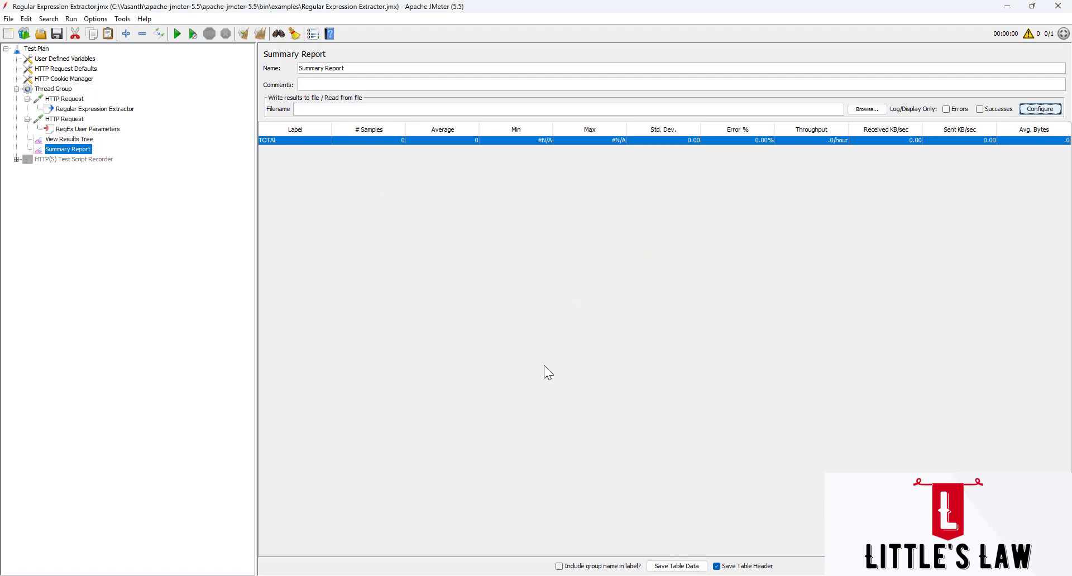
Review the Thread Group's thread properties and run the test with the Summary Report displayed.
{"action": "left_click", "coordinate": [61, 90]}
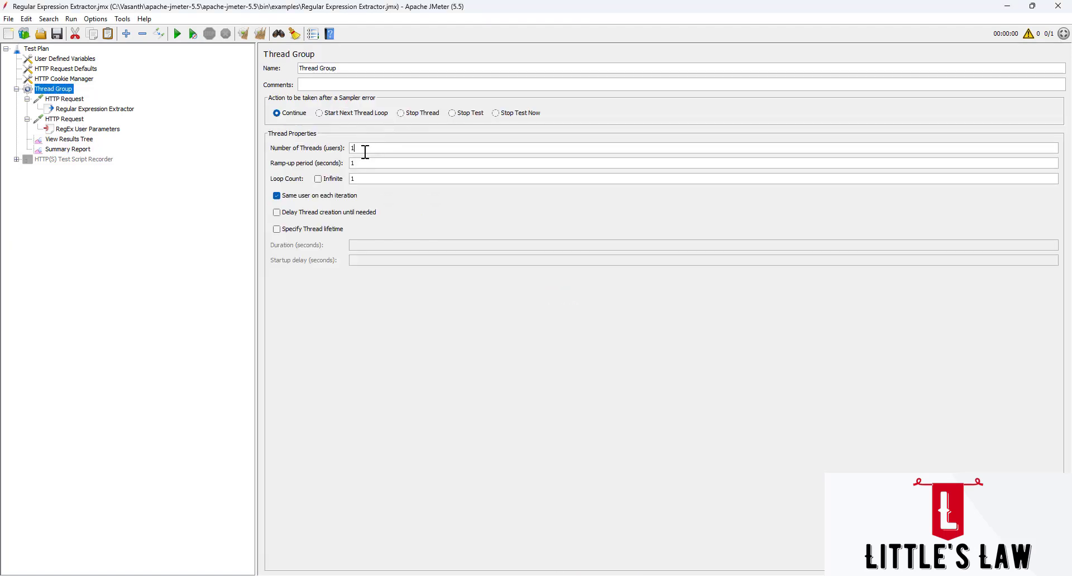
{"action": "left_click_drag", "start_coordinate": [364, 148], "coordinate": [331, 182]}
{"action": "left_click", "coordinate": [99, 199]}
{"action": "left_click", "coordinate": [67, 151]}
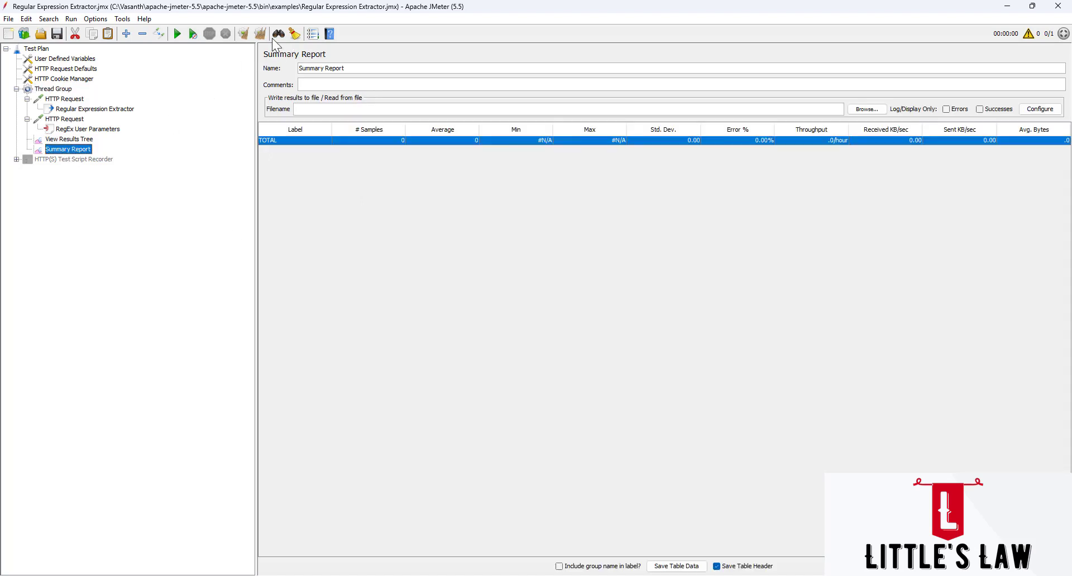
{"action": "left_click", "coordinate": [181, 32]}
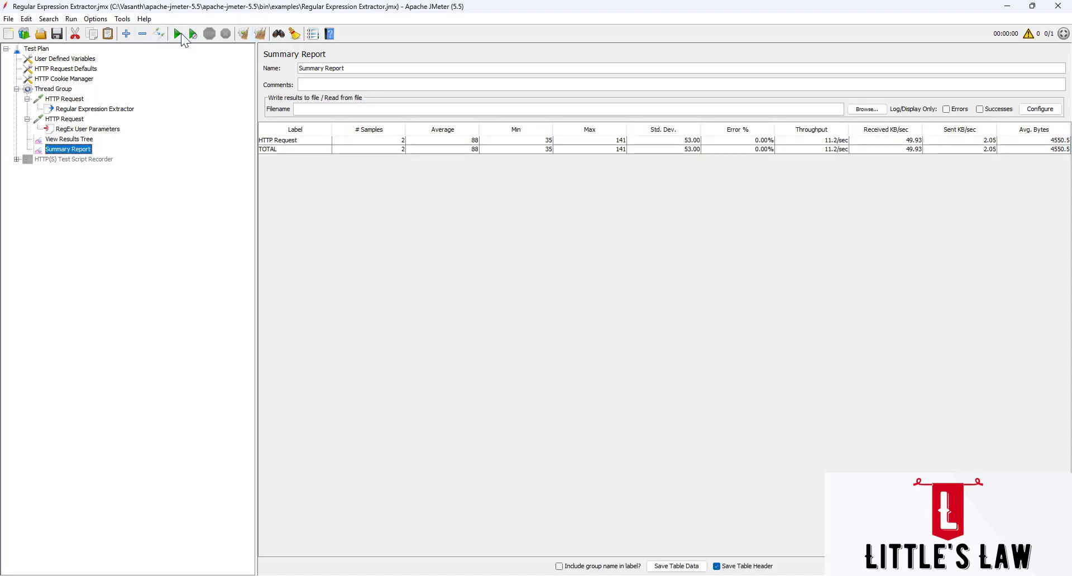
Inspect both HTTP Request samplers and examine the sample, average, min and max columns of the Summary Report's HTTP Request row.
{"action": "left_click", "coordinate": [69, 99]}
{"action": "left_click", "coordinate": [74, 120]}
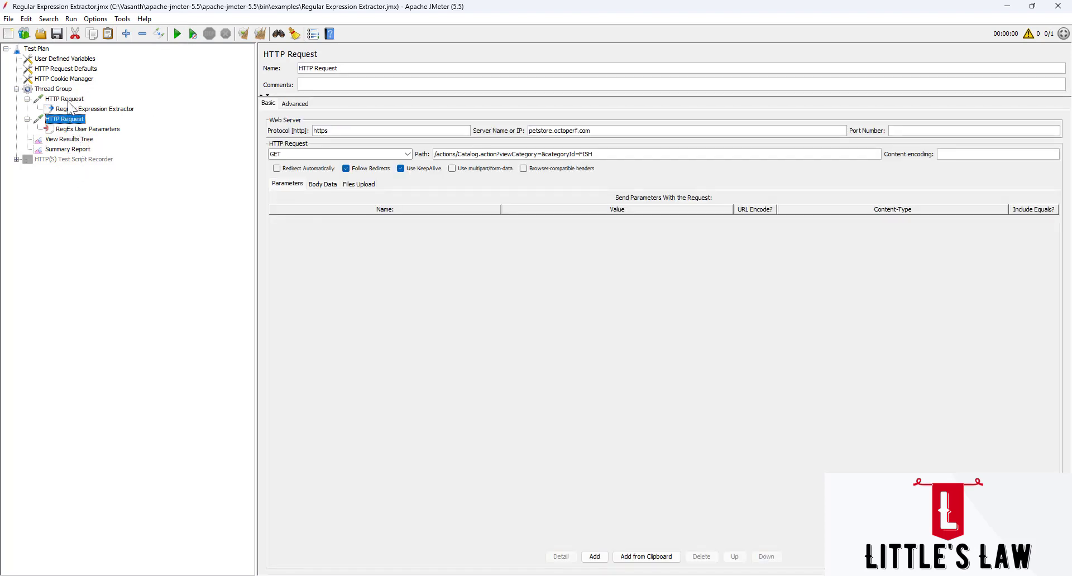
{"action": "left_click", "coordinate": [70, 148]}
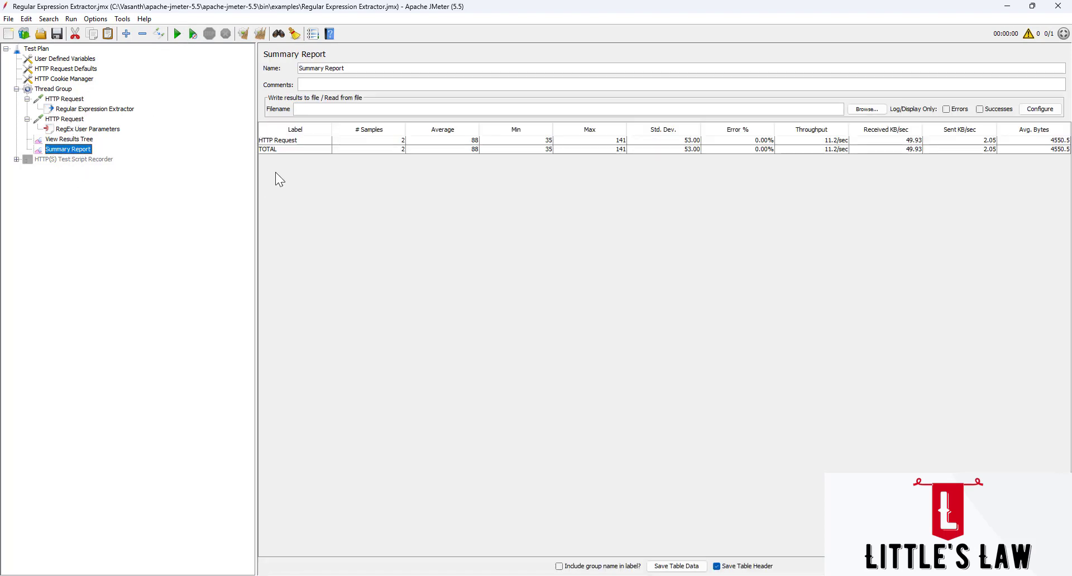
{"action": "left_click", "coordinate": [360, 139]}
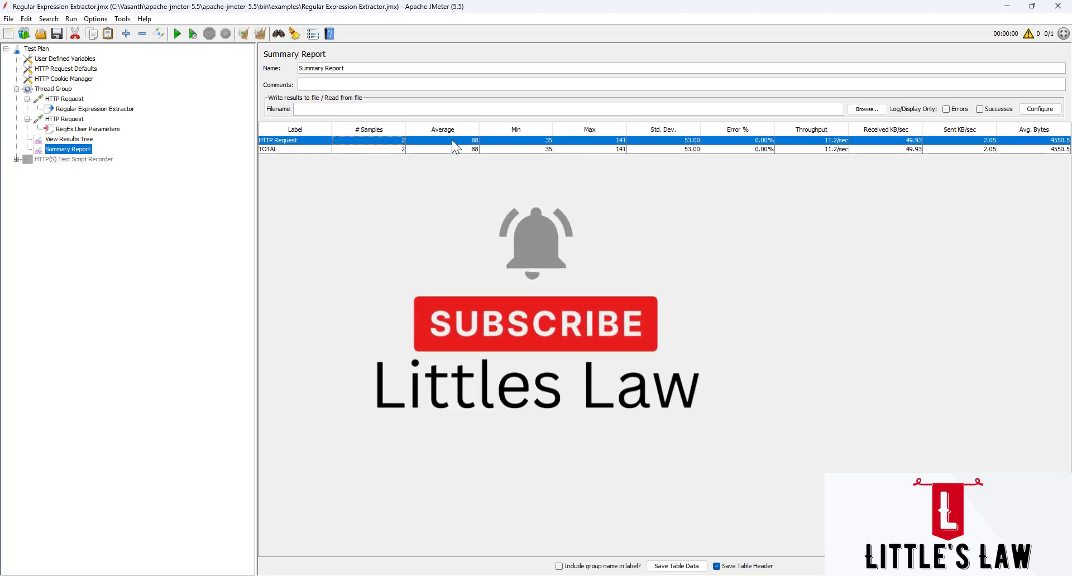
{"action": "left_click", "coordinate": [538, 140]}
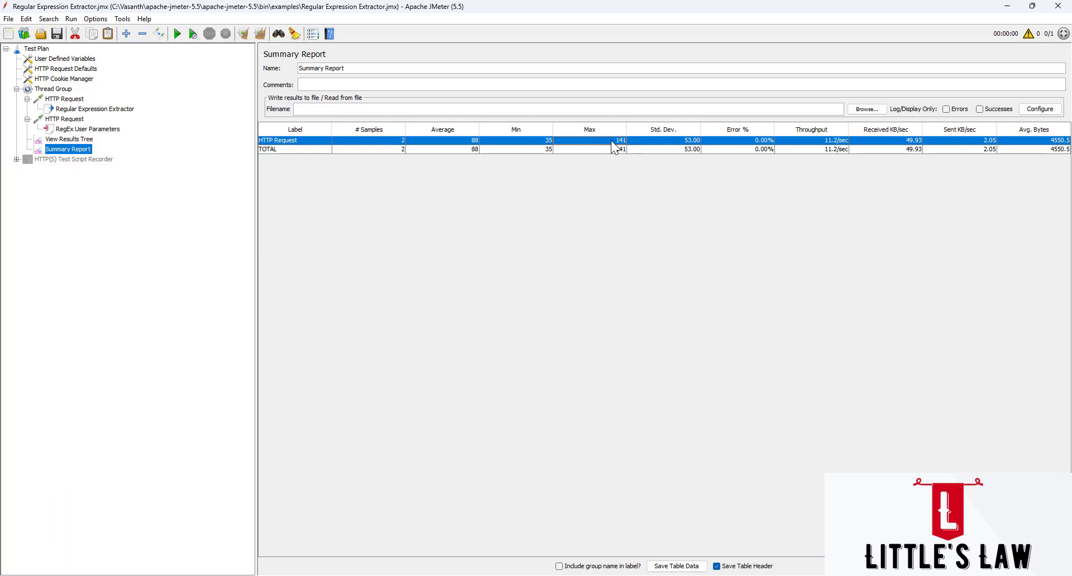
{"action": "left_click", "coordinate": [455, 140]}
Rename the first HTTP Request sampler to 01_HTTP Request and open the second HTTP Request sampler.
{"action": "left_click", "coordinate": [68, 100]}
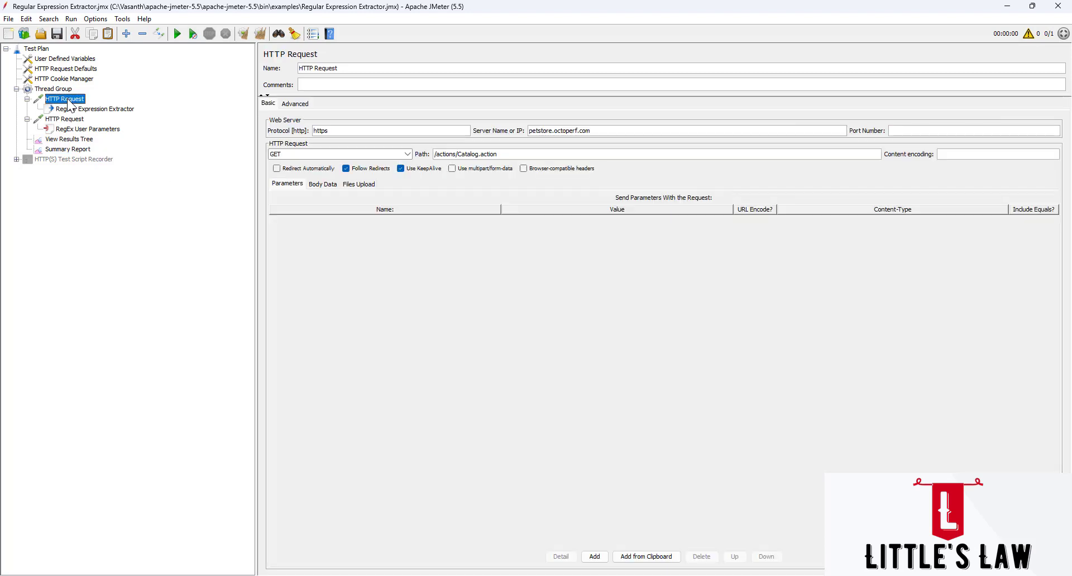
{"action": "left_click", "coordinate": [64, 149]}
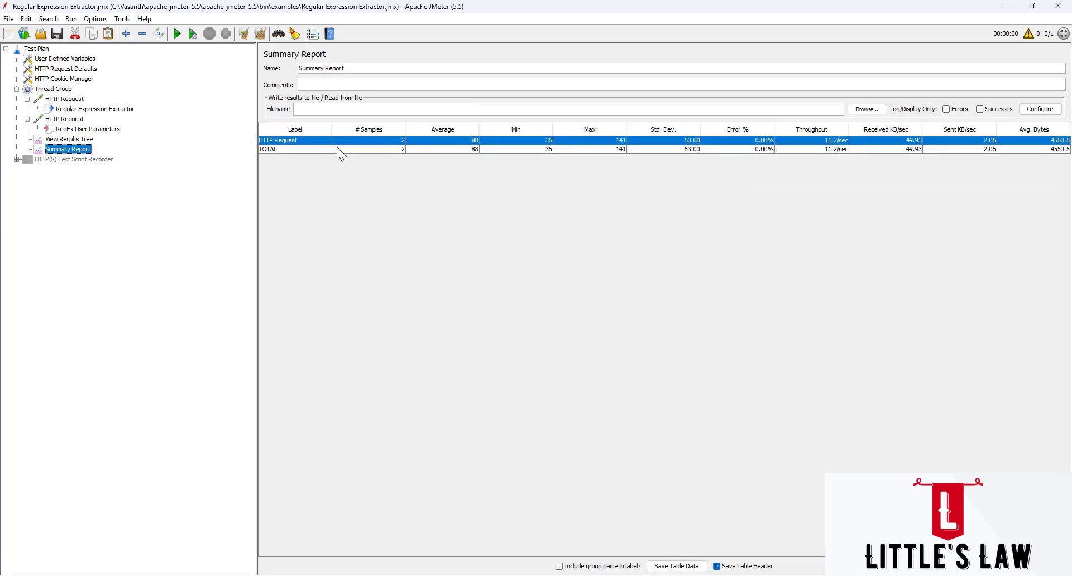
{"action": "left_click", "coordinate": [76, 100]}
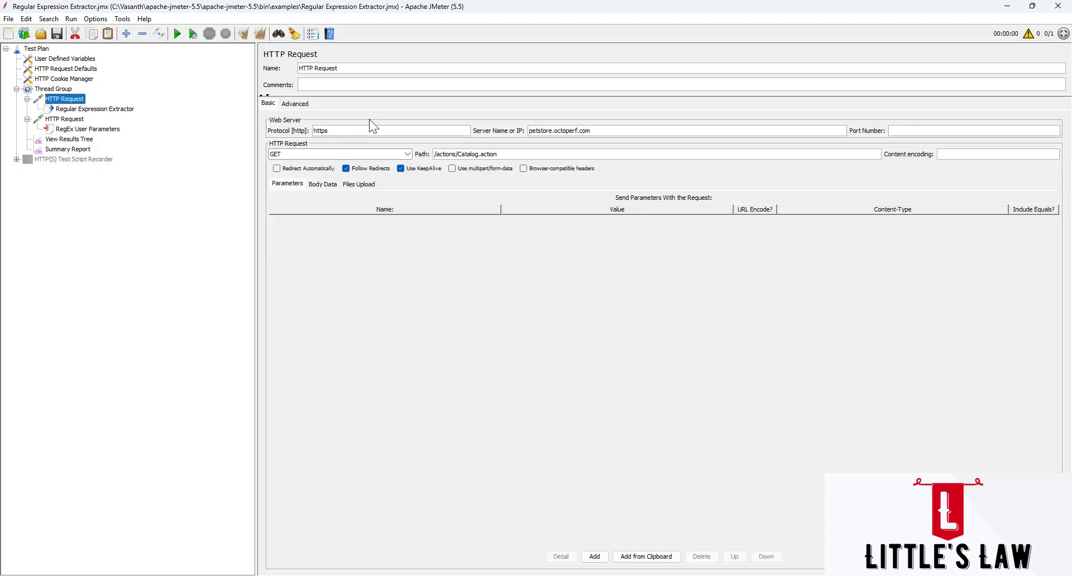
{"action": "left_click", "coordinate": [356, 68]}
{"action": "key", "text": "Home"}
{"action": "type", "text": "01_"}
{"action": "left_click", "coordinate": [66, 120]}
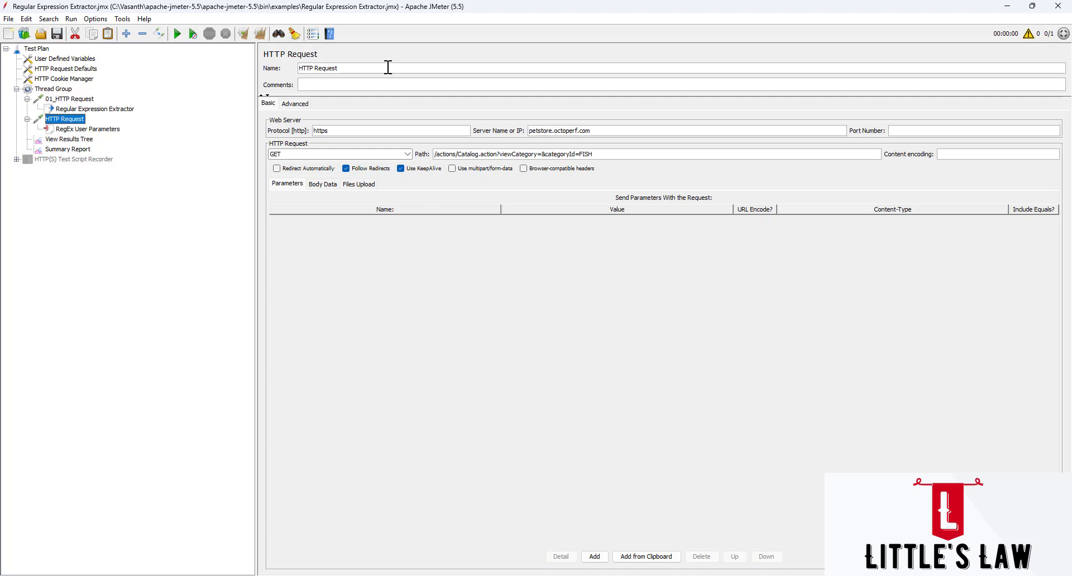
Rename the second HTTP Request sampler to 02_HTTP Request and rerun the test with the Summary Report cleared and displayed.
{"action": "type", "text": "02_"}
{"action": "left_click", "coordinate": [67, 131]}
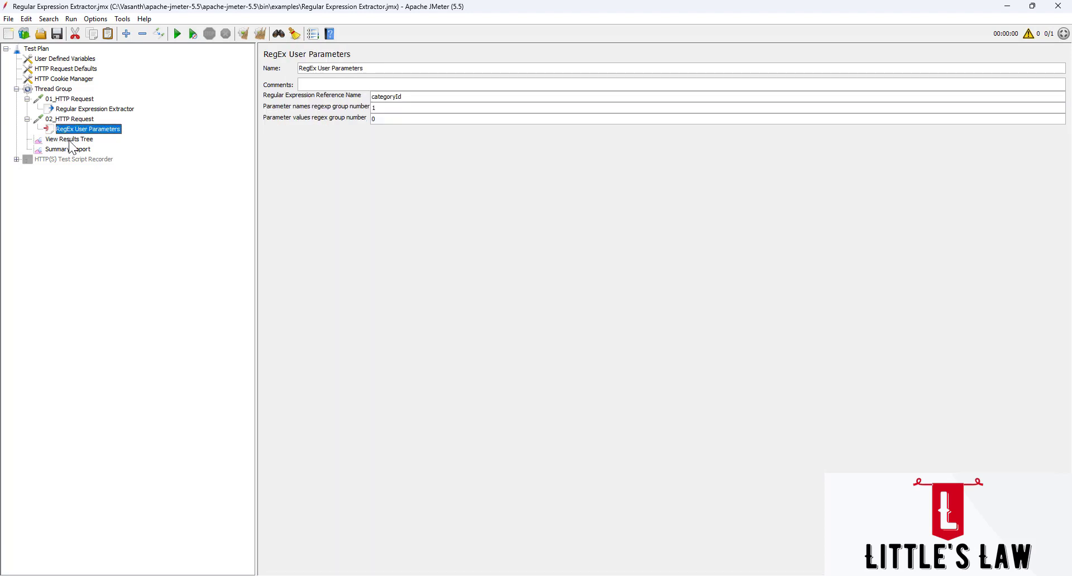
{"action": "left_click", "coordinate": [72, 150]}
{"action": "left_click", "coordinate": [261, 34]}
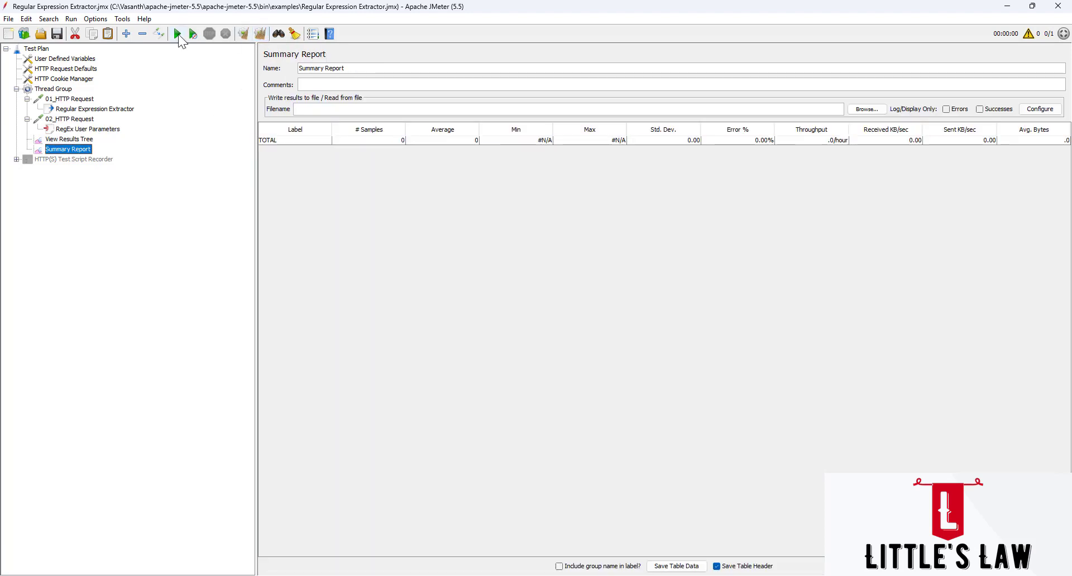
{"action": "left_click", "coordinate": [178, 34]}
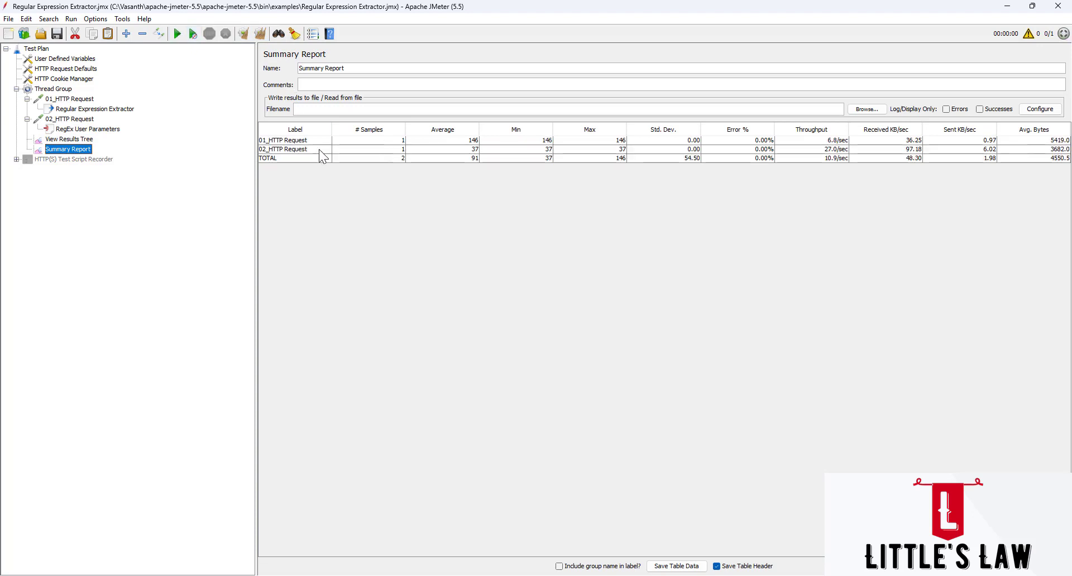
Review the Thread Group, both samplers and View Results Tree, and compare average, min and max of both requests in the Summary Report.
{"action": "left_click", "coordinate": [56, 90]}
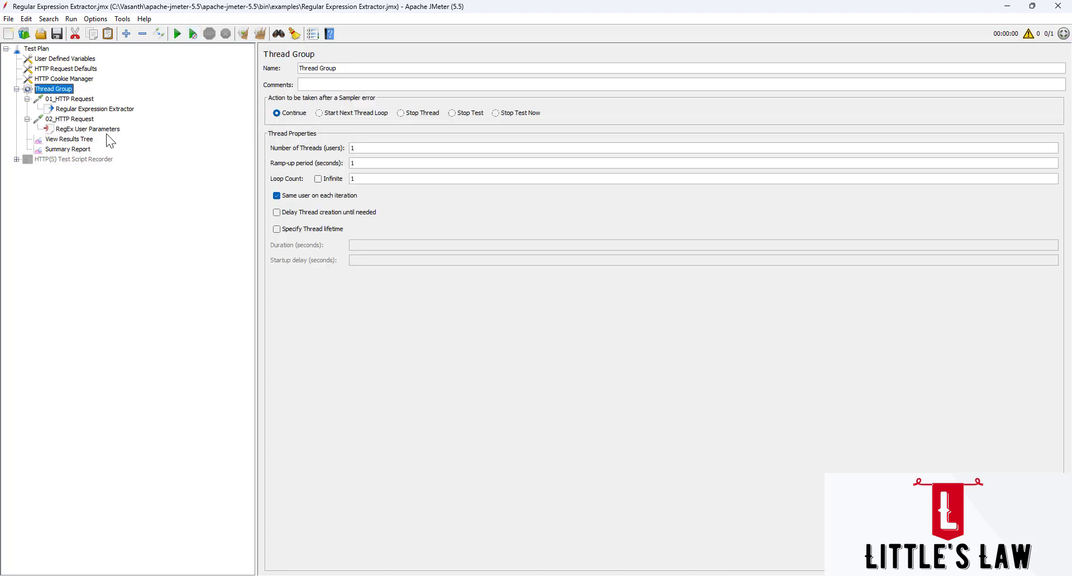
{"action": "left_click", "coordinate": [75, 100]}
{"action": "left_click", "coordinate": [70, 120]}
{"action": "left_click", "coordinate": [69, 140]}
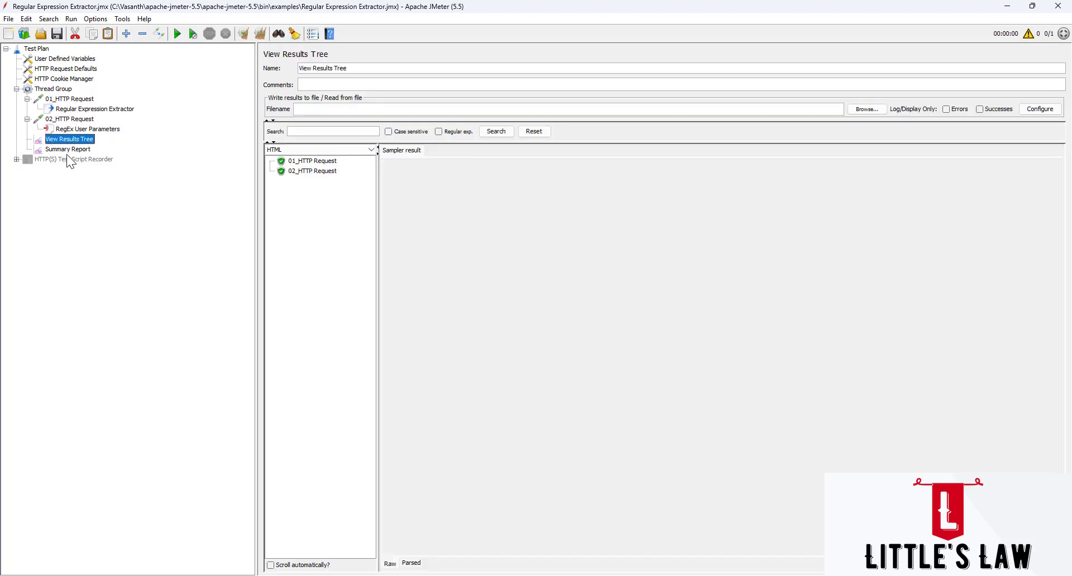
{"action": "left_click", "coordinate": [67, 150]}
{"action": "left_click", "coordinate": [390, 141]}
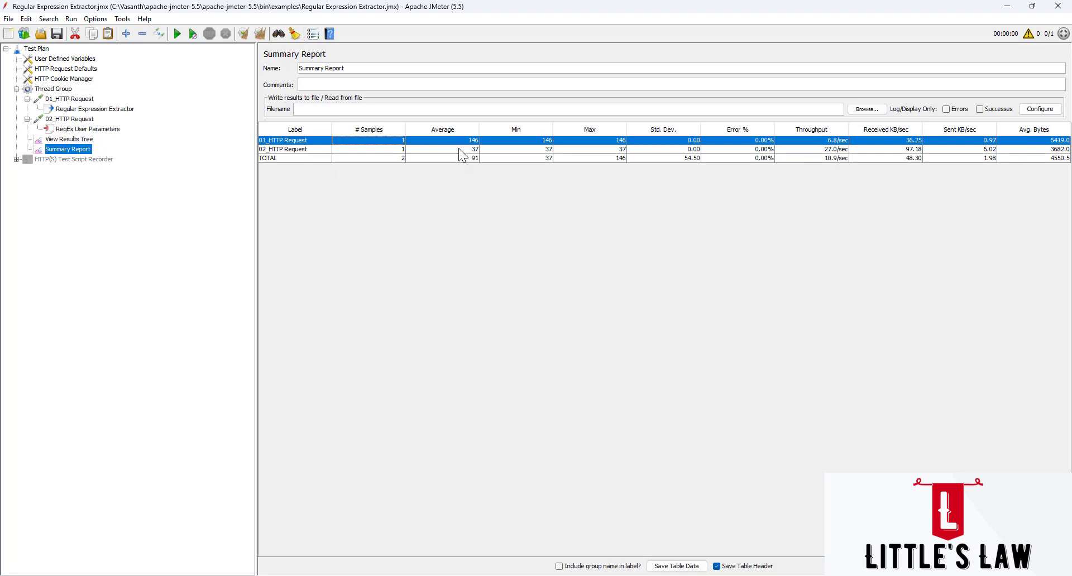
{"action": "left_click", "coordinate": [531, 140]}
{"action": "left_click", "coordinate": [585, 141]}
{"action": "left_click", "coordinate": [456, 149]}
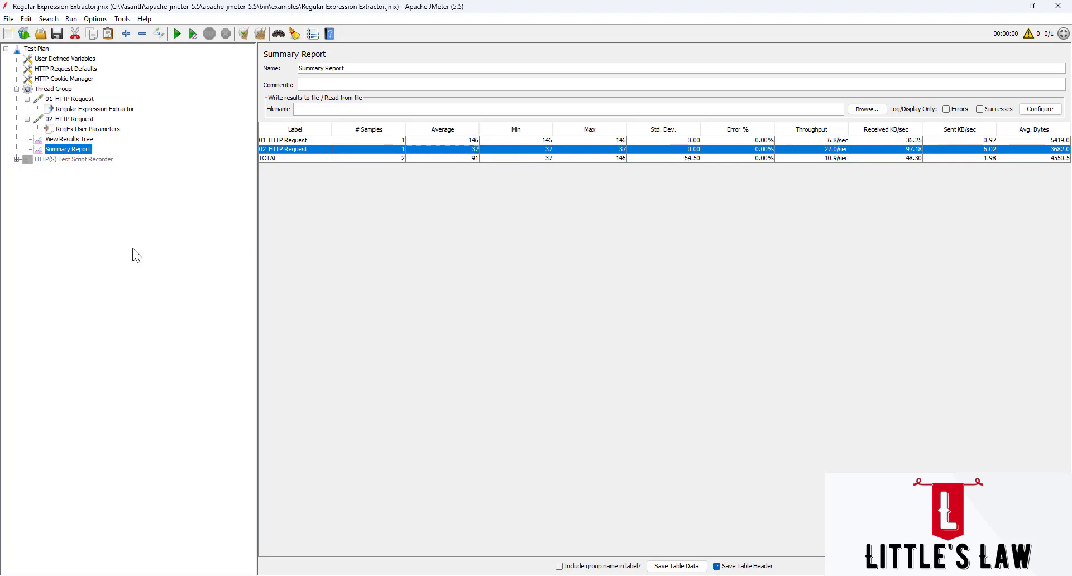
Set the Thread Group to 10 threads and a loop count of 10, and edit its ramp-up period.
{"action": "left_click", "coordinate": [60, 90]}
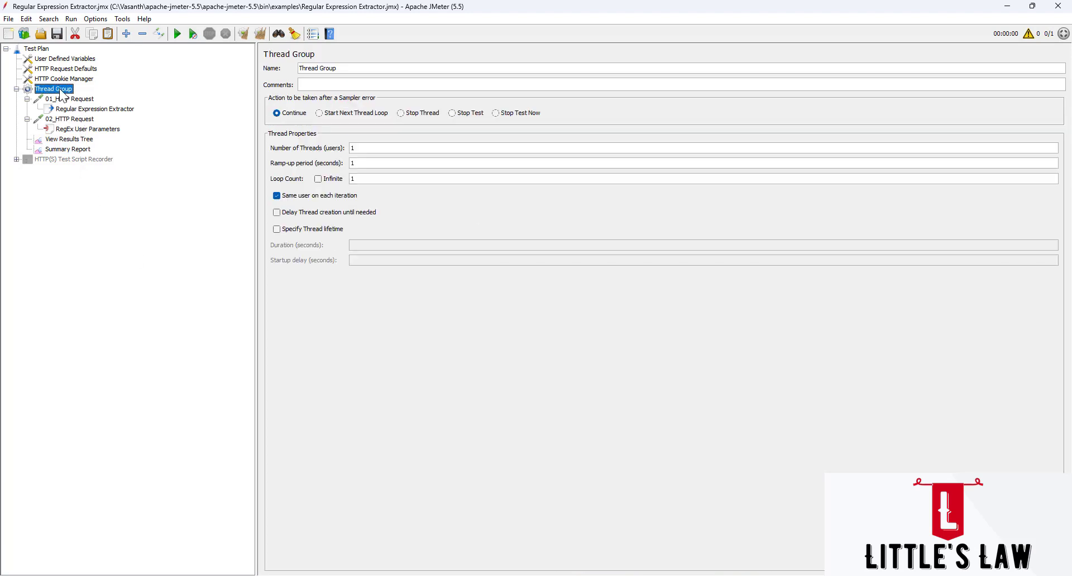
{"action": "left_click_drag", "start_coordinate": [376, 148], "coordinate": [268, 149]}
{"action": "type", "text": "10"}
{"action": "left_click", "coordinate": [365, 180]}
{"action": "type", "text": "0"}
{"action": "left_click_drag", "start_coordinate": [365, 167], "coordinate": [302, 168]}
{"action": "type", "text": "1"}
Run the test with the Summary Report displayed and examine the 01_HTTP Request row's average, min and max.
{"action": "left_click", "coordinate": [62, 150]}
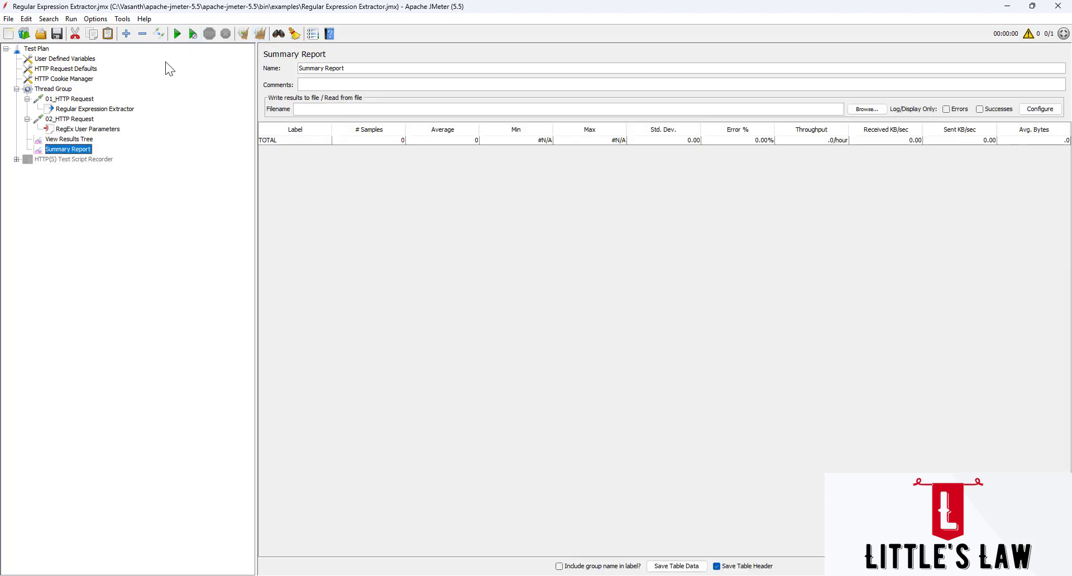
{"action": "left_click", "coordinate": [176, 34]}
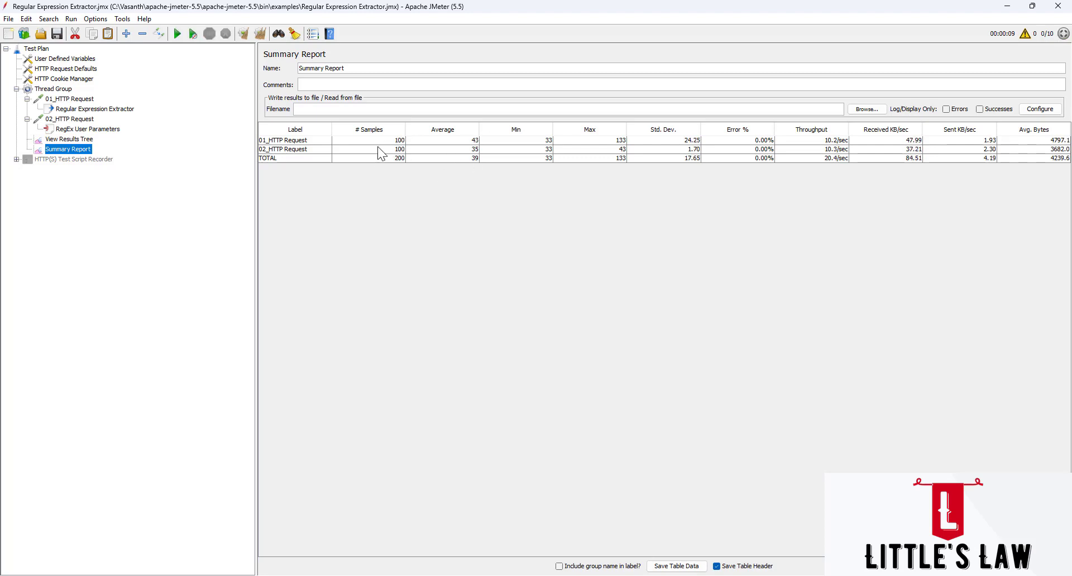
{"action": "left_click", "coordinate": [451, 141]}
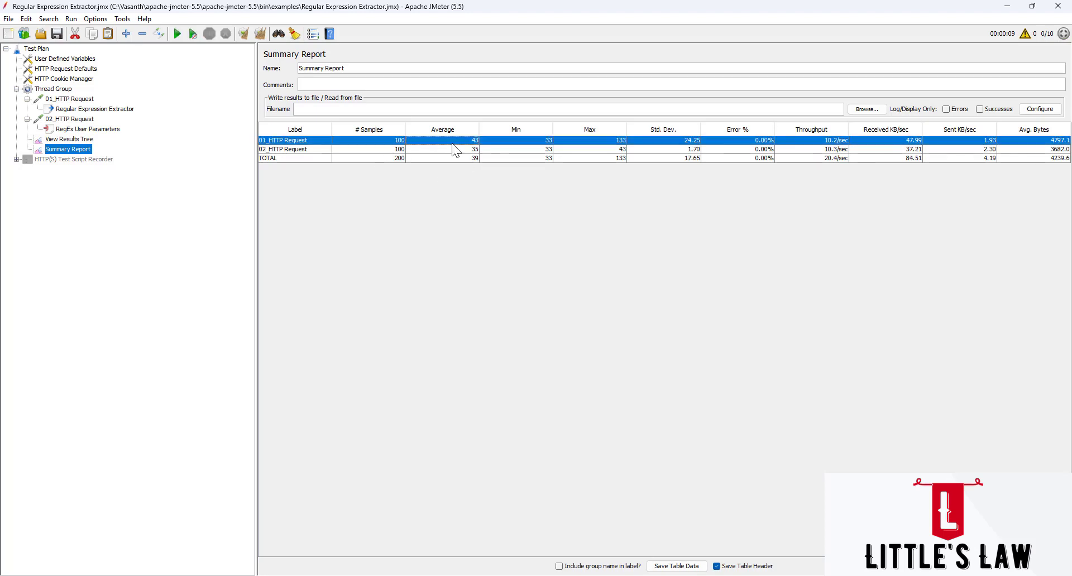
{"action": "left_click", "coordinate": [491, 140]}
{"action": "left_click", "coordinate": [586, 141]}
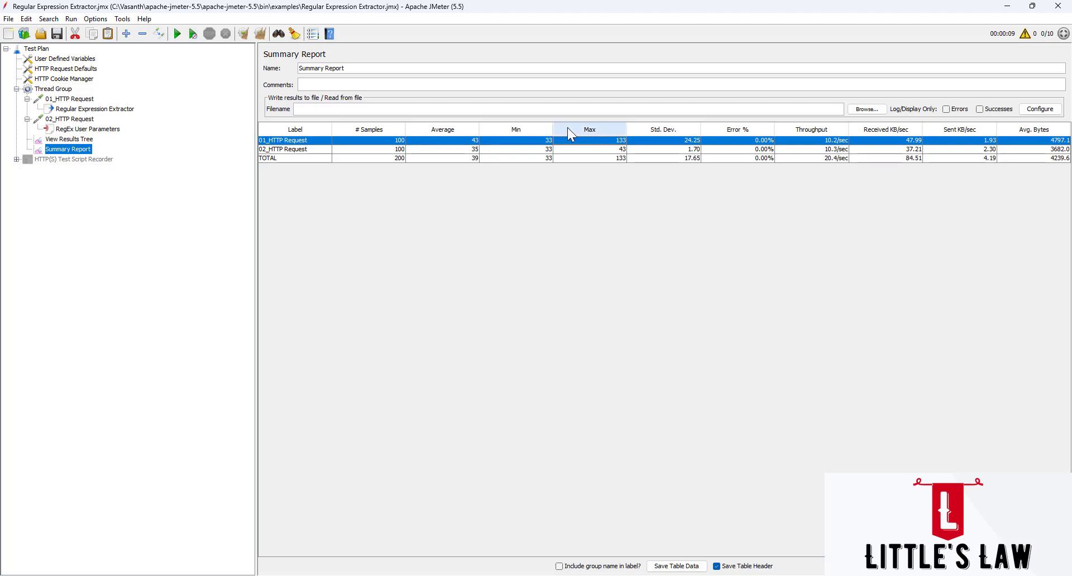
{"action": "left_click", "coordinate": [527, 142]}
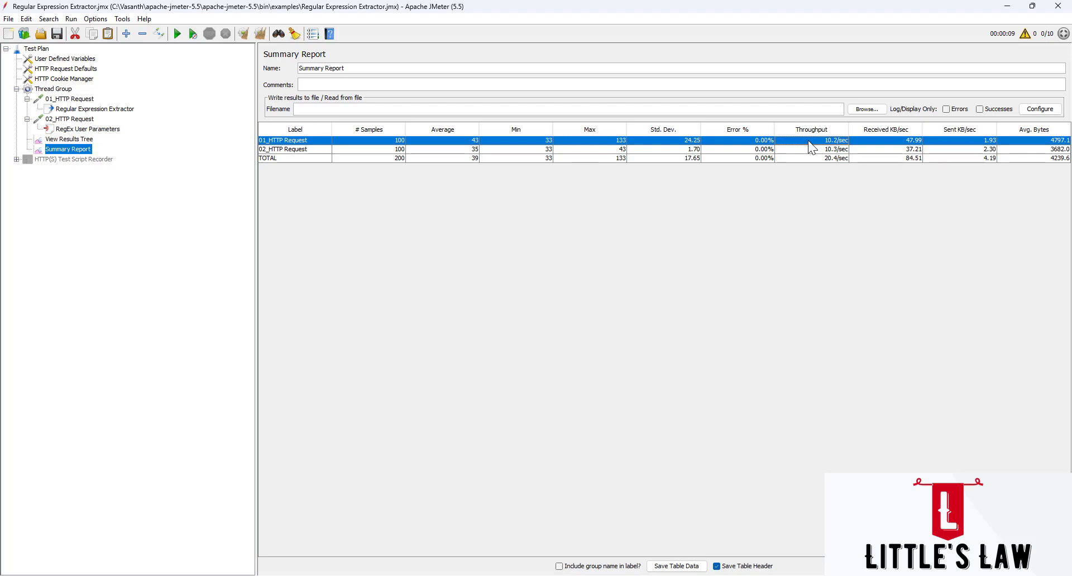
Examine the Summary Report's total throughput and sample count, and its received and sent KB/sec columns.
{"action": "left_click", "coordinate": [814, 156]}
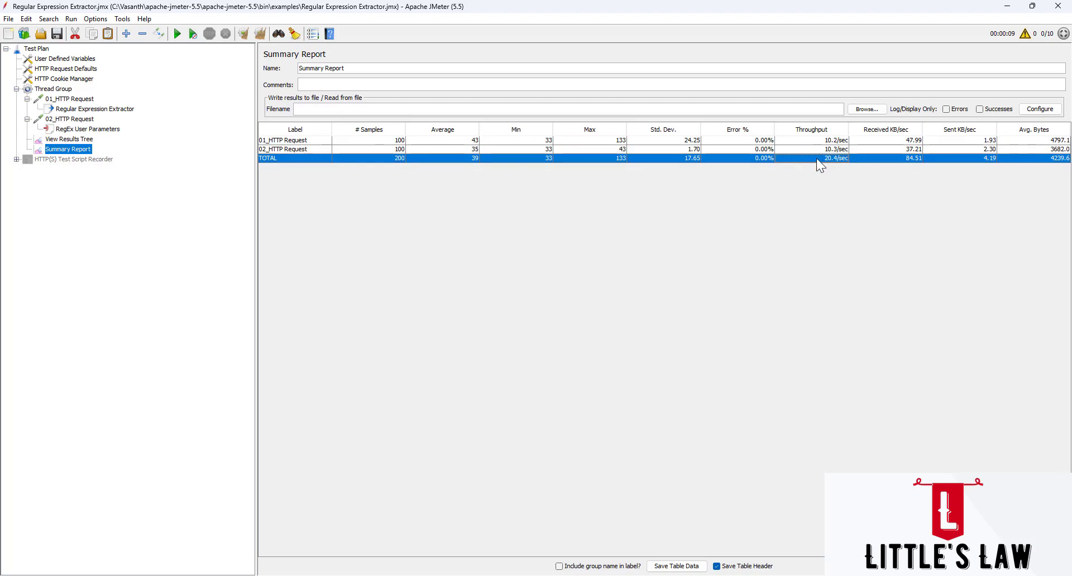
{"action": "left_click", "coordinate": [393, 157]}
{"action": "left_click", "coordinate": [901, 139]}
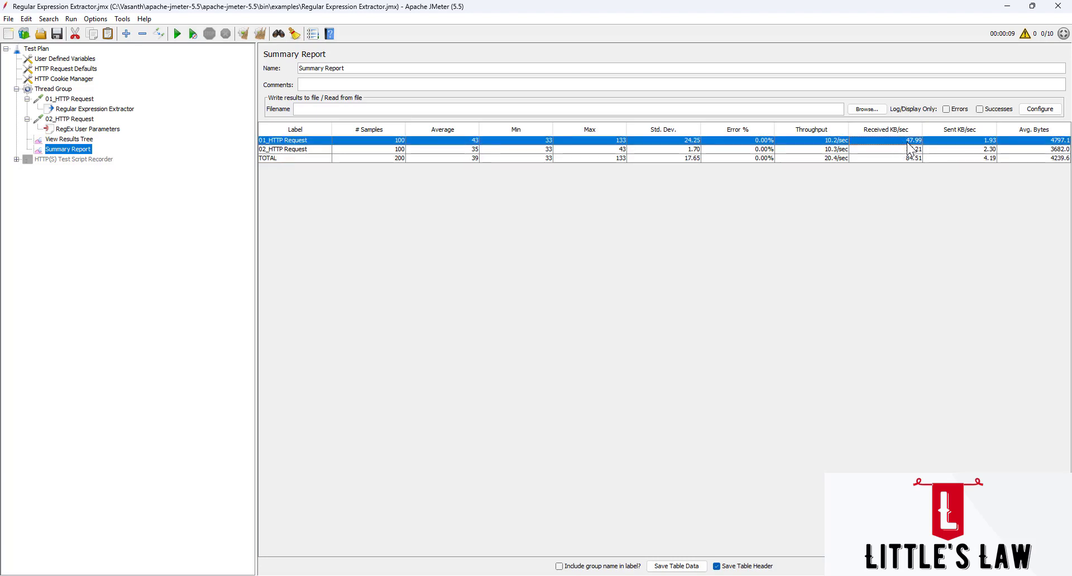
{"action": "left_click", "coordinate": [893, 149]}
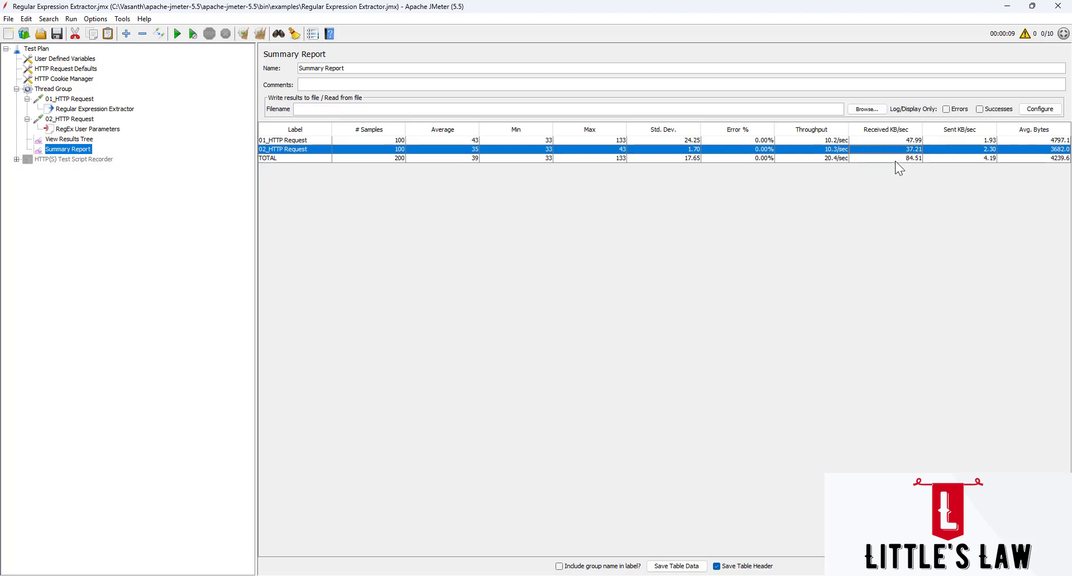
{"action": "left_click", "coordinate": [895, 160]}
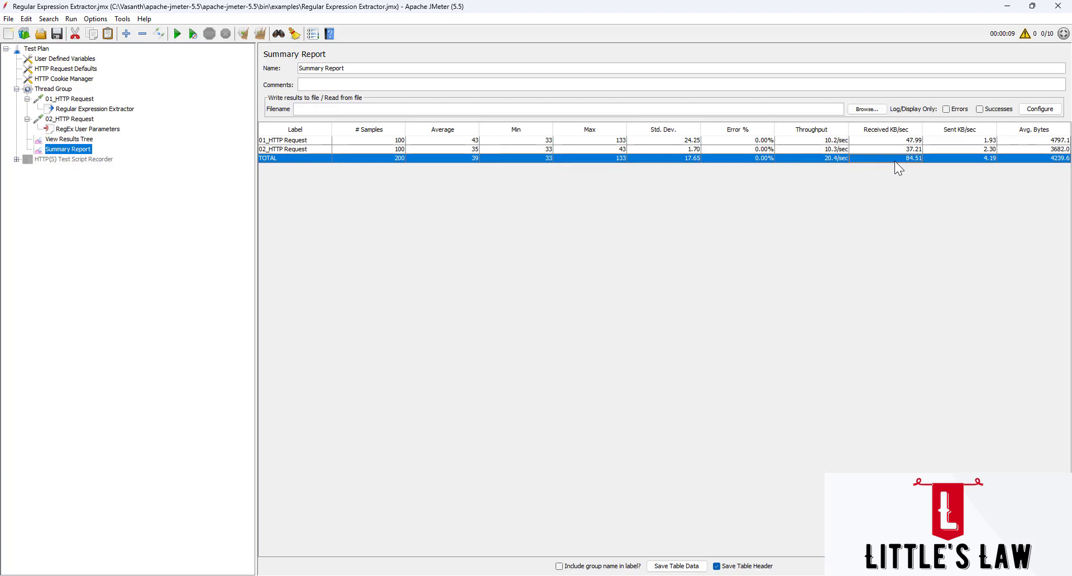
{"action": "left_click", "coordinate": [969, 142]}
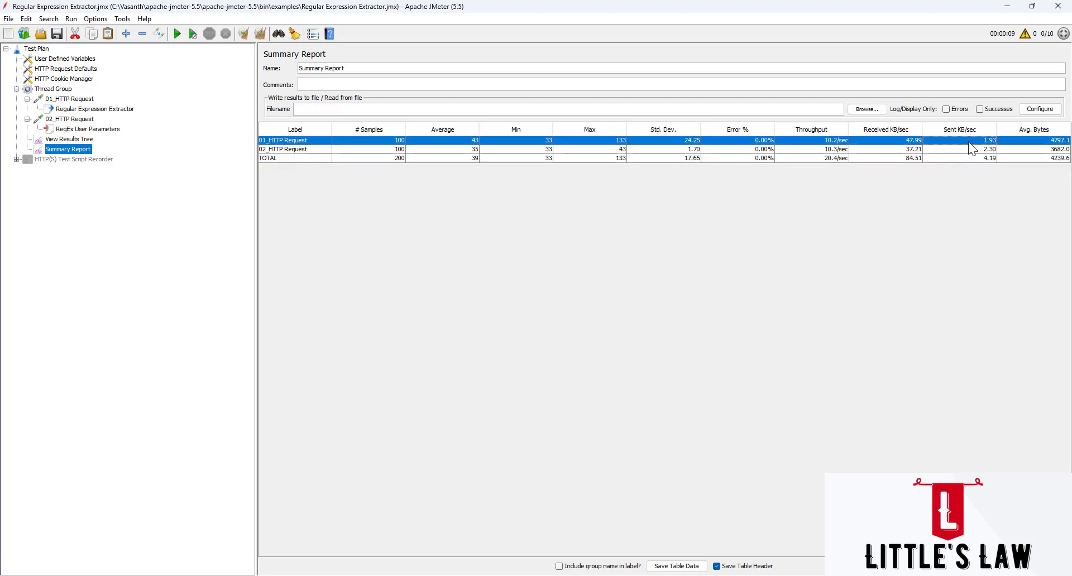
Inspect the first sampler and the requests' sampler results and response data in View Results Tree, and examine the Summary Report's average bytes.
{"action": "left_click", "coordinate": [77, 101]}
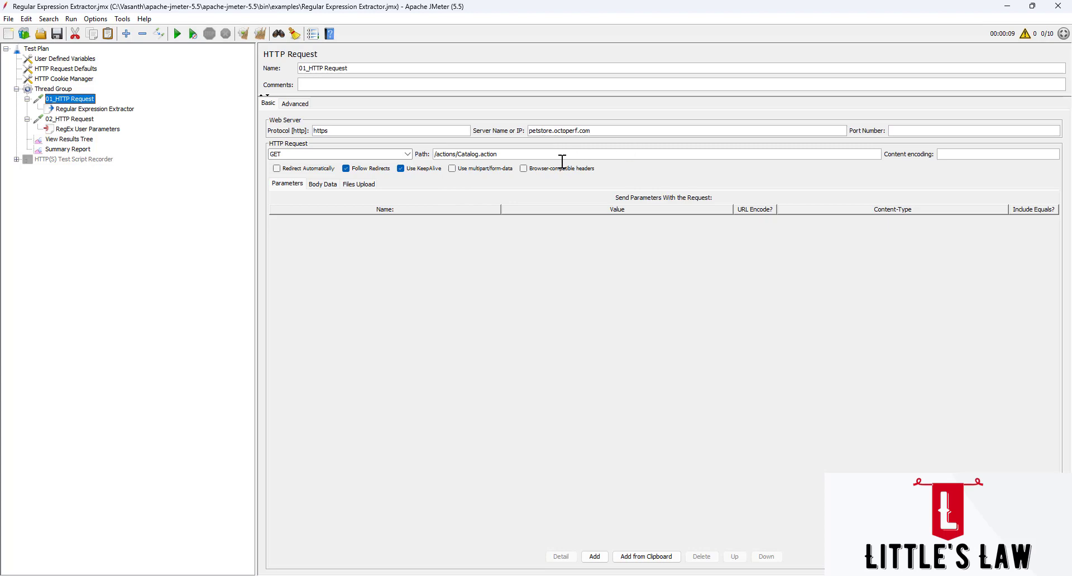
{"action": "left_click", "coordinate": [69, 139]}
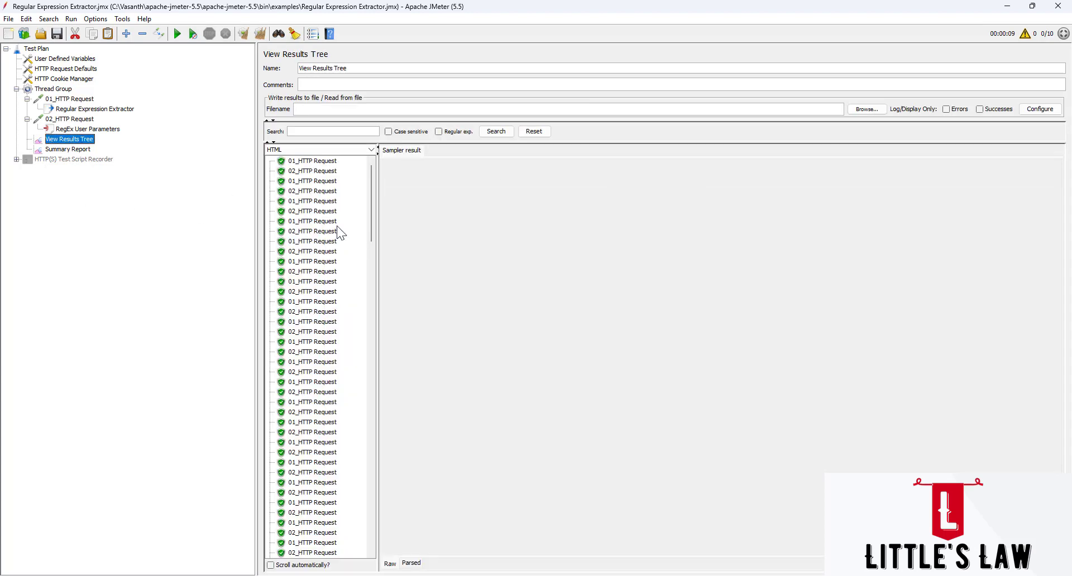
{"action": "left_click", "coordinate": [334, 221]}
{"action": "left_click", "coordinate": [438, 151]}
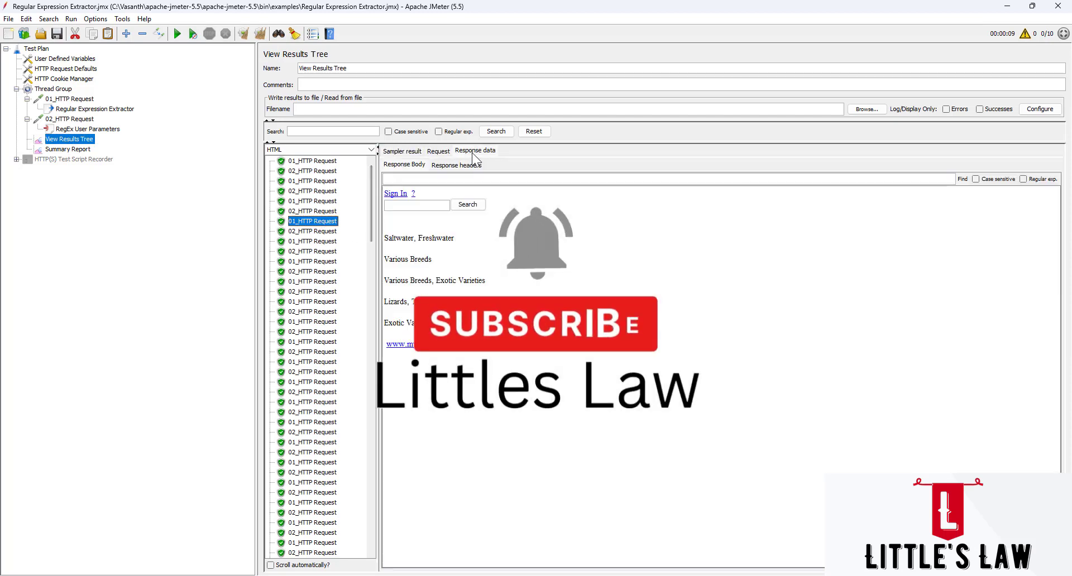
{"action": "left_click", "coordinate": [401, 152]}
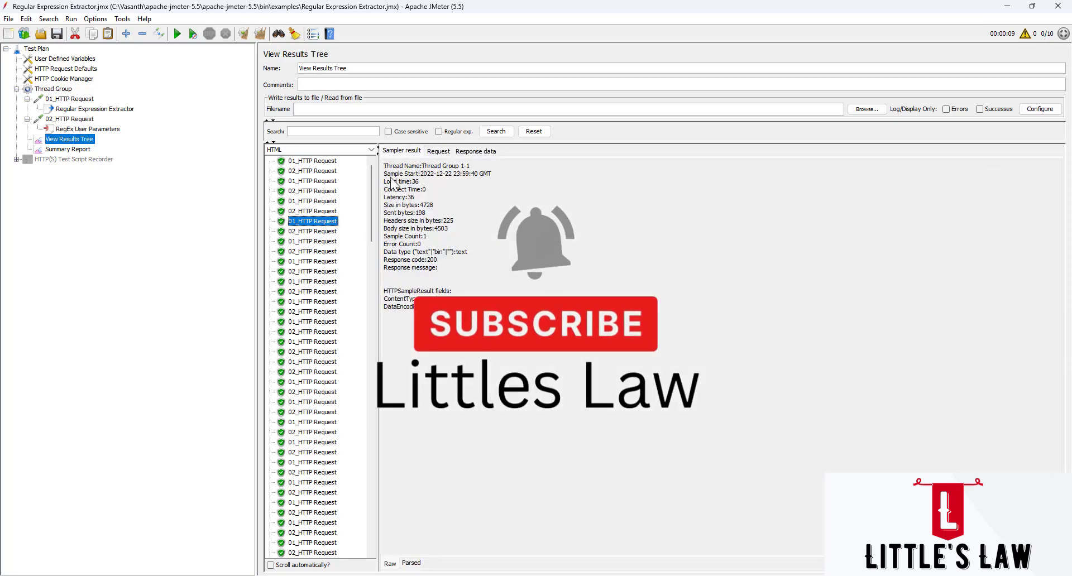
{"action": "left_click_drag", "start_coordinate": [418, 205], "coordinate": [434, 206]}
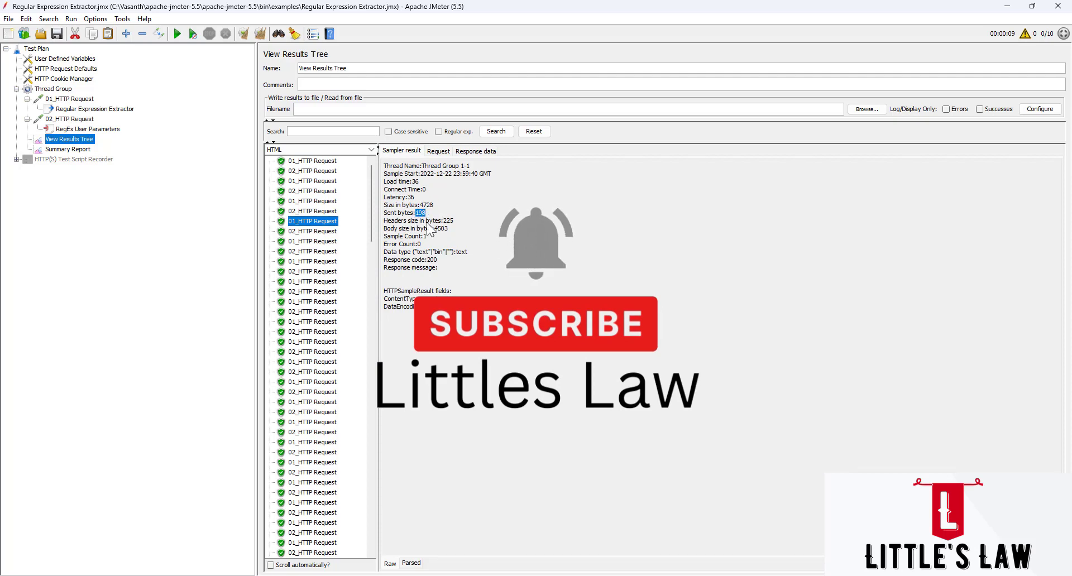
{"action": "left_click", "coordinate": [466, 152]}
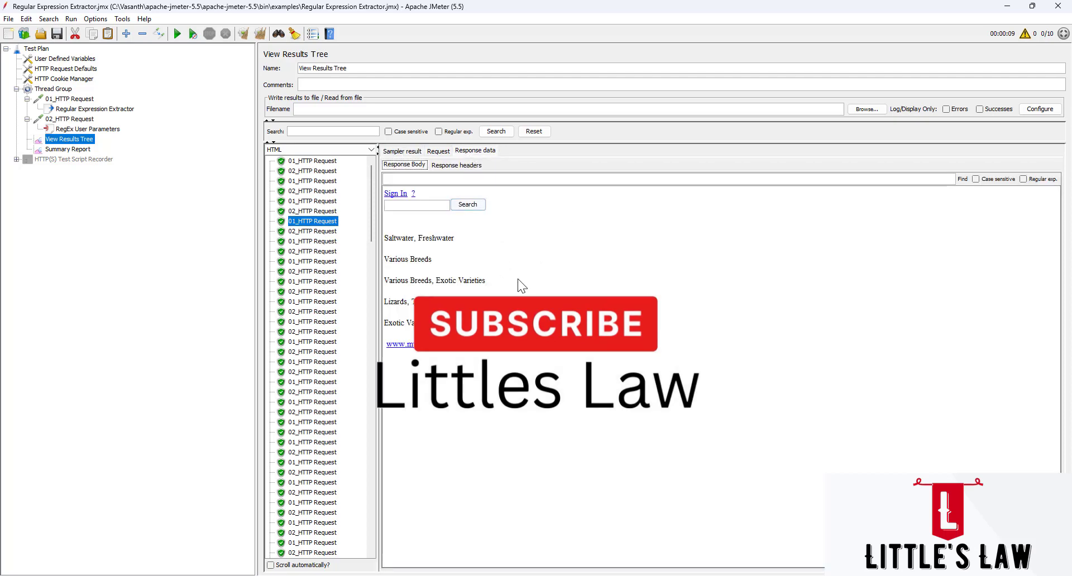
{"action": "left_click", "coordinate": [310, 231]}
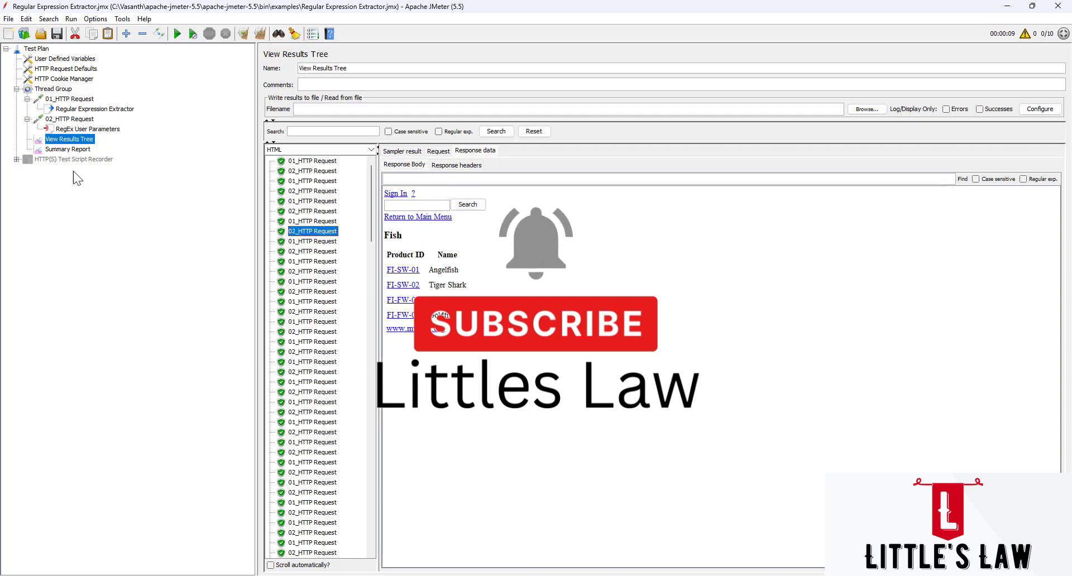
{"action": "left_click", "coordinate": [64, 150]}
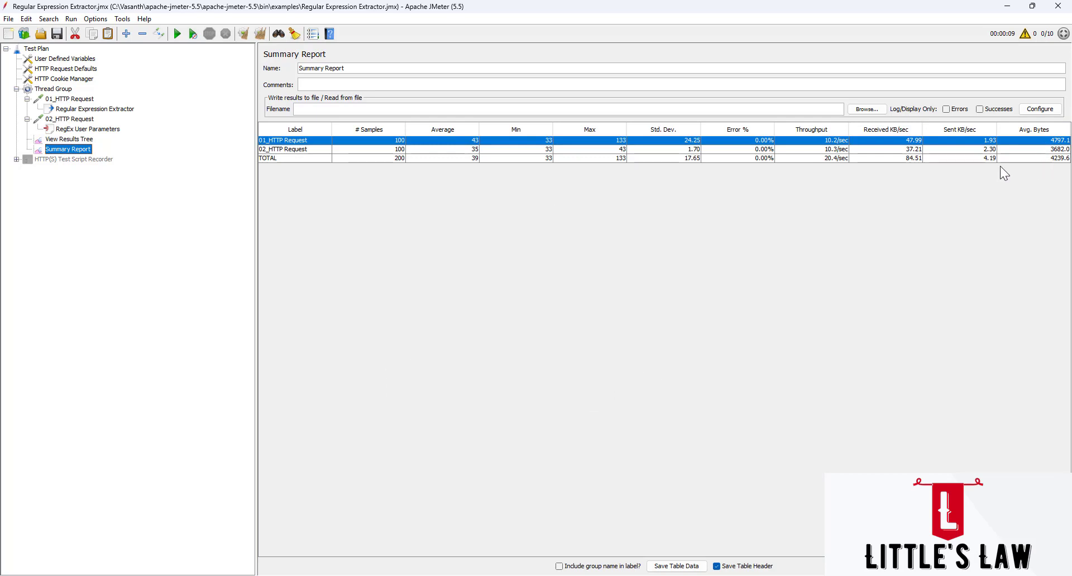
{"action": "left_click", "coordinate": [1019, 159]}
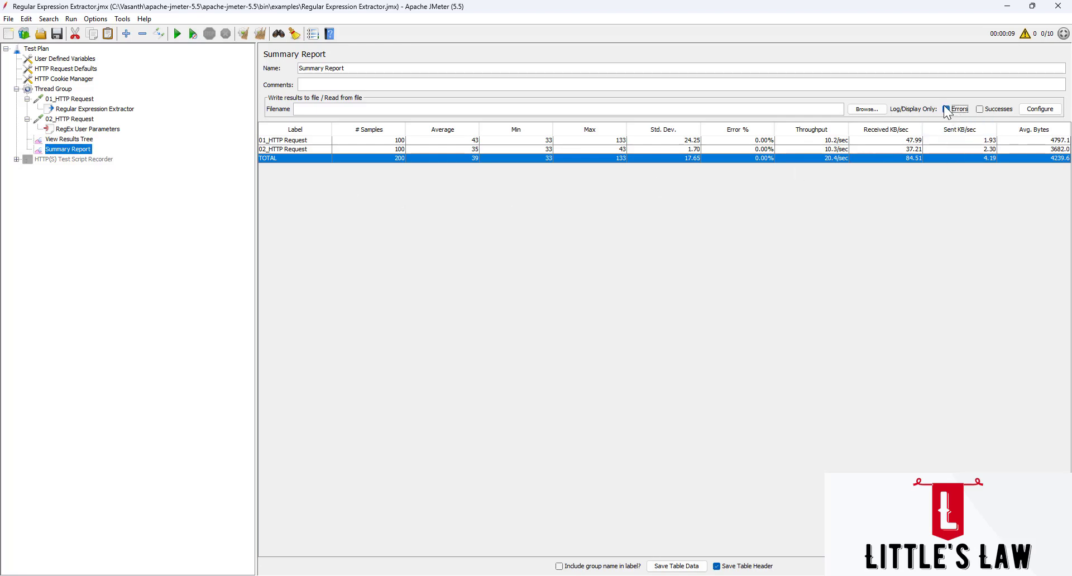
Try the Errors and Successes filters of the Summary Report, leave only Errors enabled, and clear all results.
{"action": "left_click", "coordinate": [980, 109]}
{"action": "left_click", "coordinate": [945, 110]}
{"action": "left_click", "coordinate": [979, 109]}
{"action": "left_click", "coordinate": [946, 109]}
{"action": "left_click", "coordinate": [947, 110]}
{"action": "left_click", "coordinate": [258, 34]}
Disable the Summary Report listener and enable it again.
{"action": "left_click", "coordinate": [177, 34]}
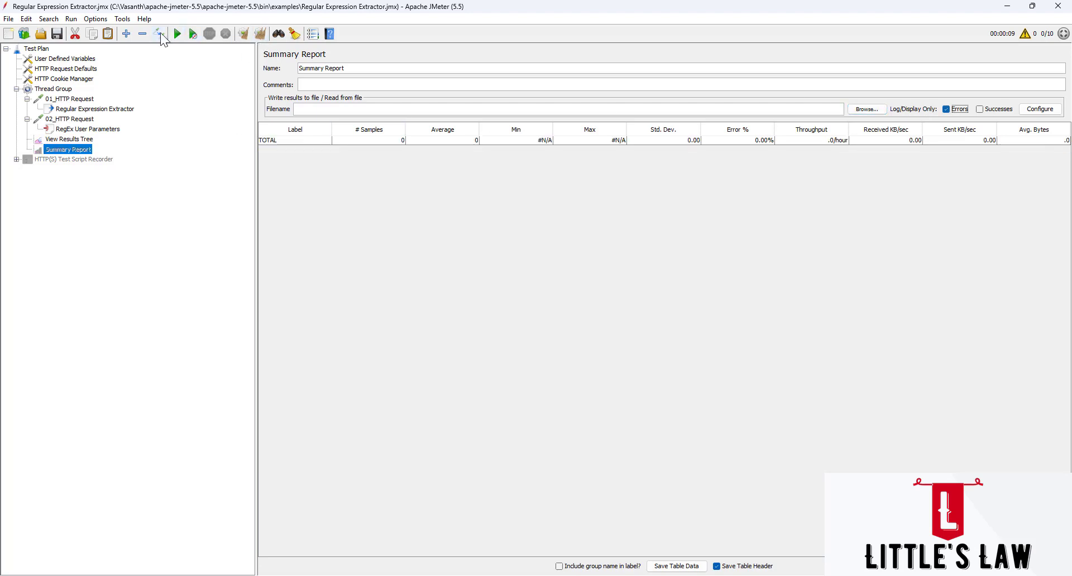
{"action": "right_click", "coordinate": [59, 149]}
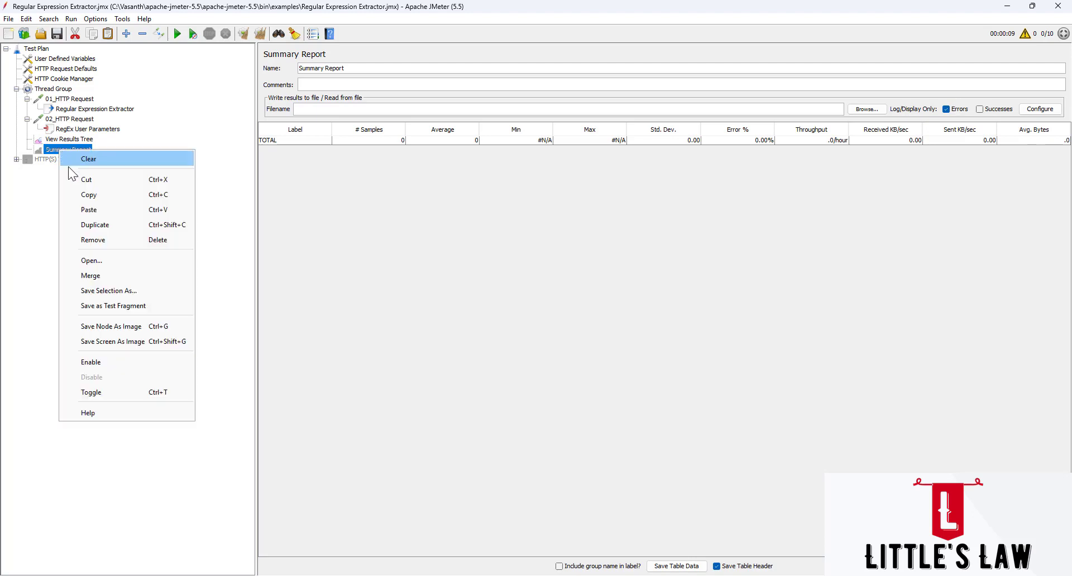
{"action": "left_click", "coordinate": [119, 362]}
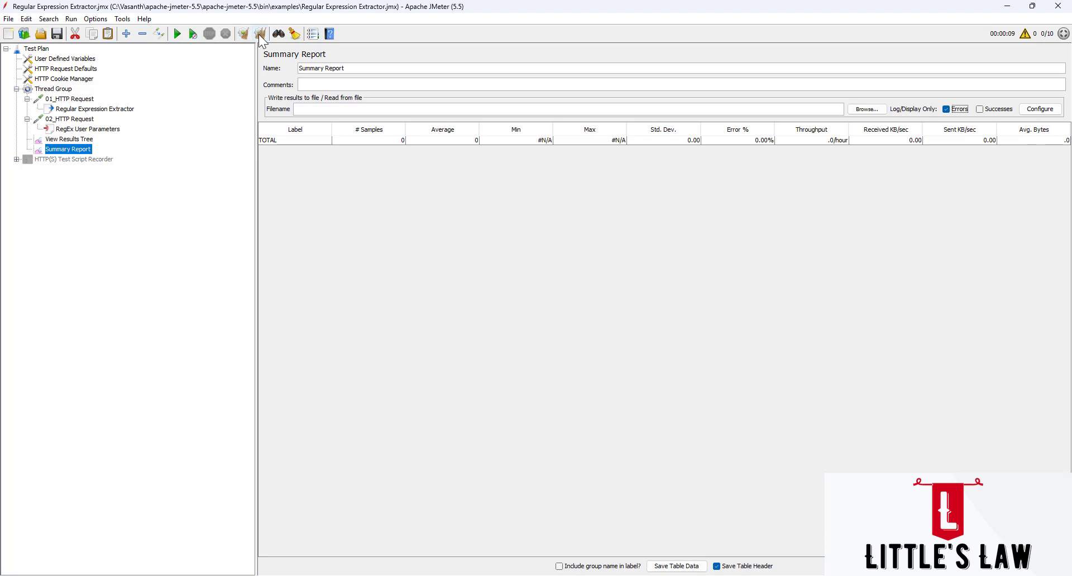
Run the test with the Errors-only Summary Report and review the sampled requests in View Results Tree.
{"action": "left_click", "coordinate": [178, 35]}
{"action": "left_click", "coordinate": [60, 139]}
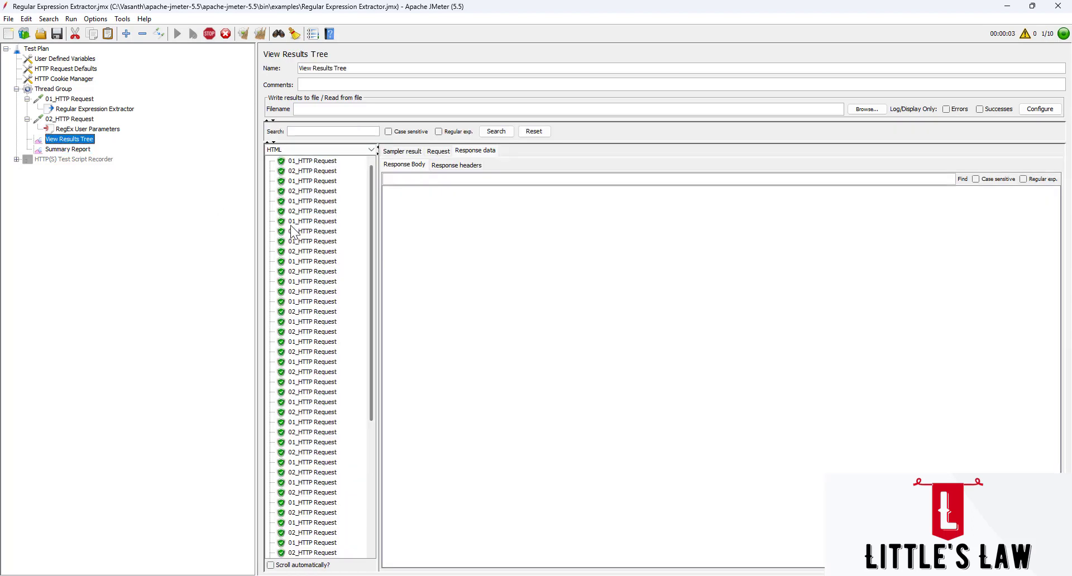
{"action": "scroll", "coordinate": [314, 307], "scroll_direction": "down", "scroll_amount": 10}
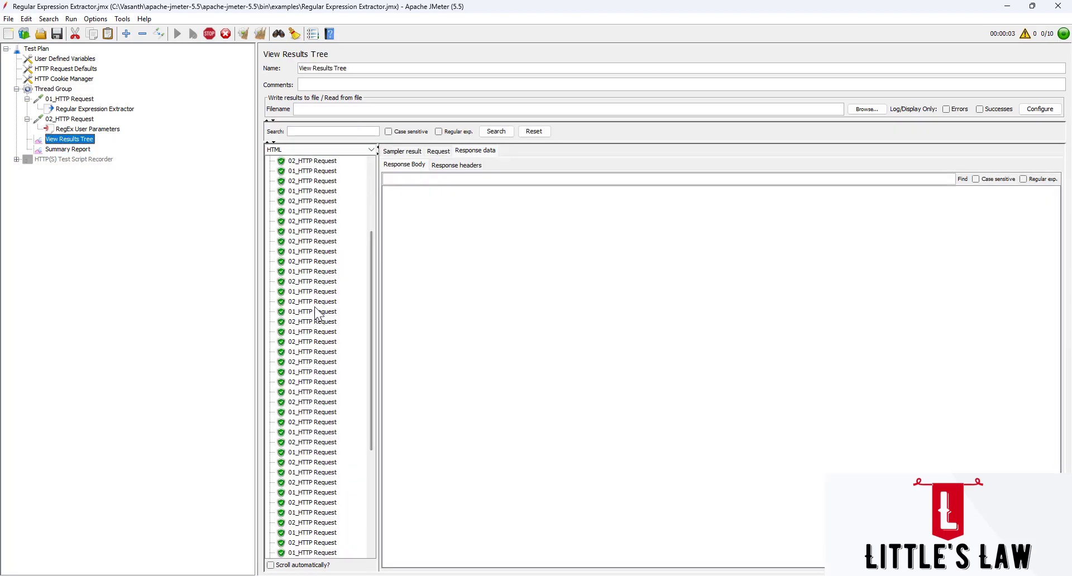
Switch the Summary Report's filter to Successes only, clear all results and rerun the test with View Results Tree displayed.
{"action": "left_click", "coordinate": [73, 149]}
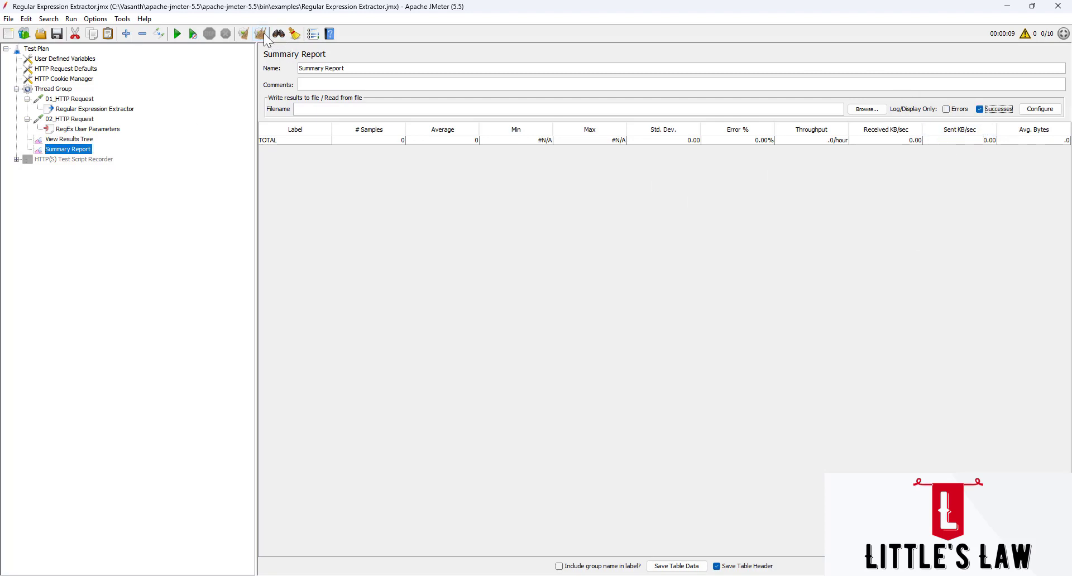
{"action": "left_click", "coordinate": [56, 140]}
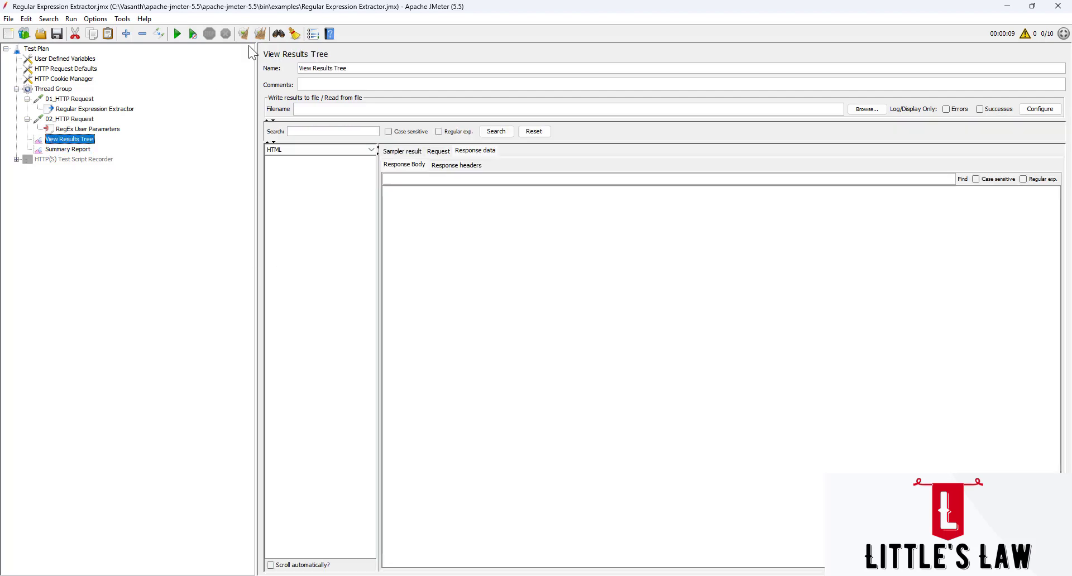
{"action": "left_click", "coordinate": [192, 33]}
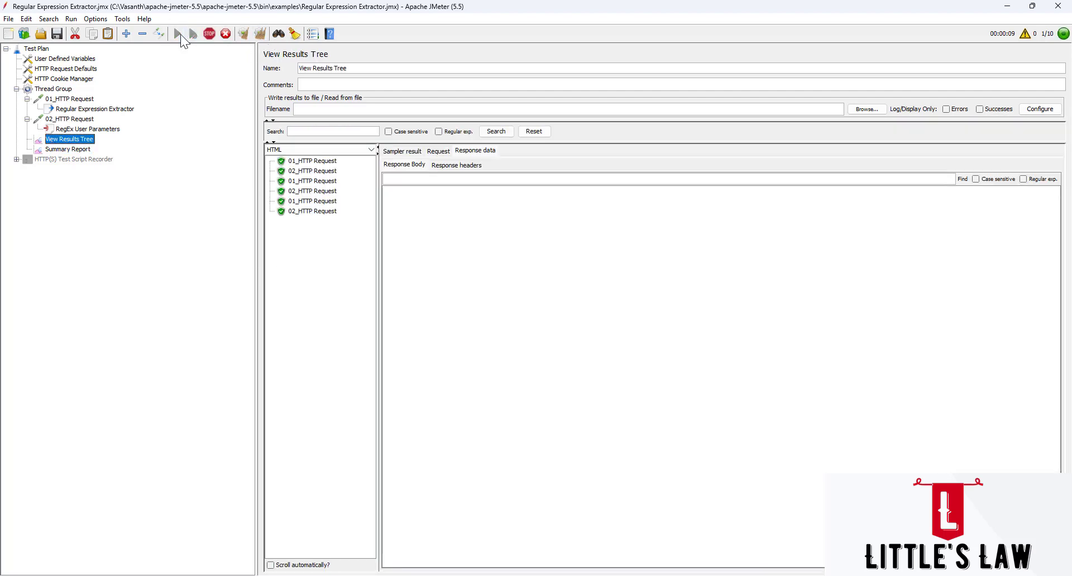
Set the Summary Report to write to summaryreport_results in the examples folder and rerun the test with all results cleared.
{"action": "left_click", "coordinate": [66, 149]}
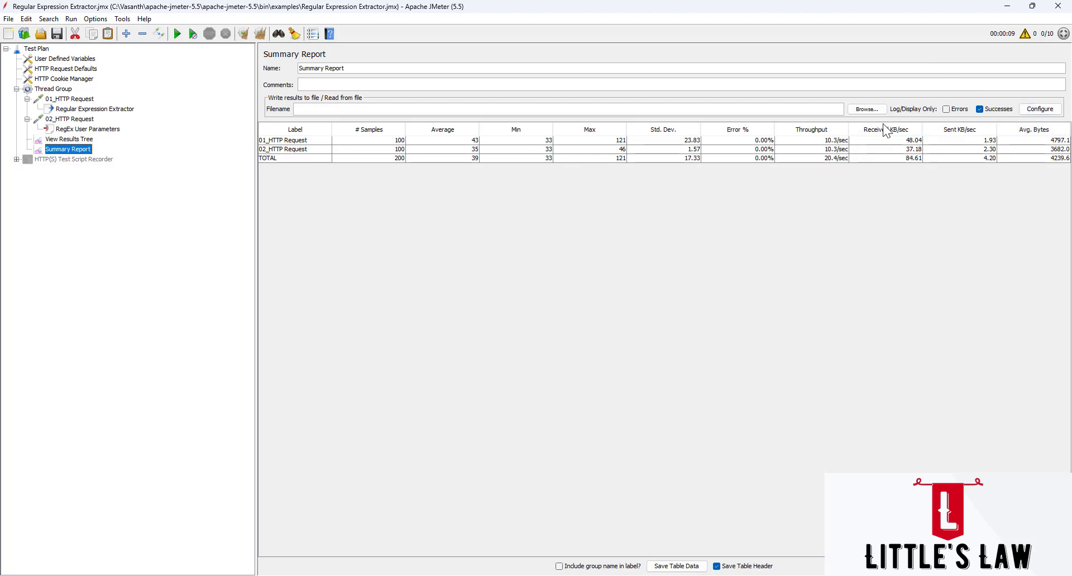
{"action": "left_click", "coordinate": [474, 114]}
{"action": "left_click", "coordinate": [864, 109]}
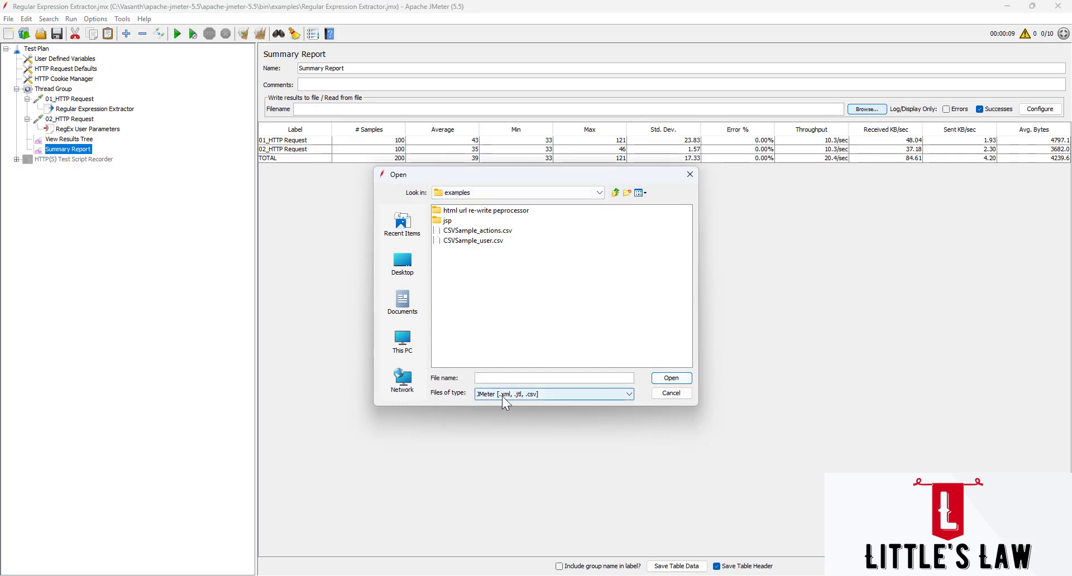
{"action": "type", "text": "summaryreport_results"}
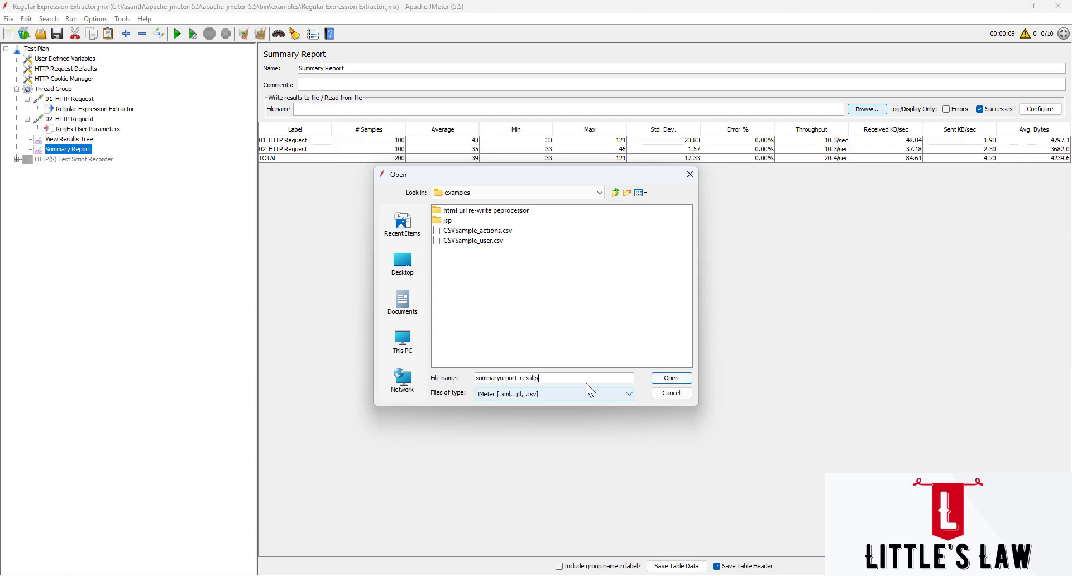
{"action": "left_click", "coordinate": [668, 379]}
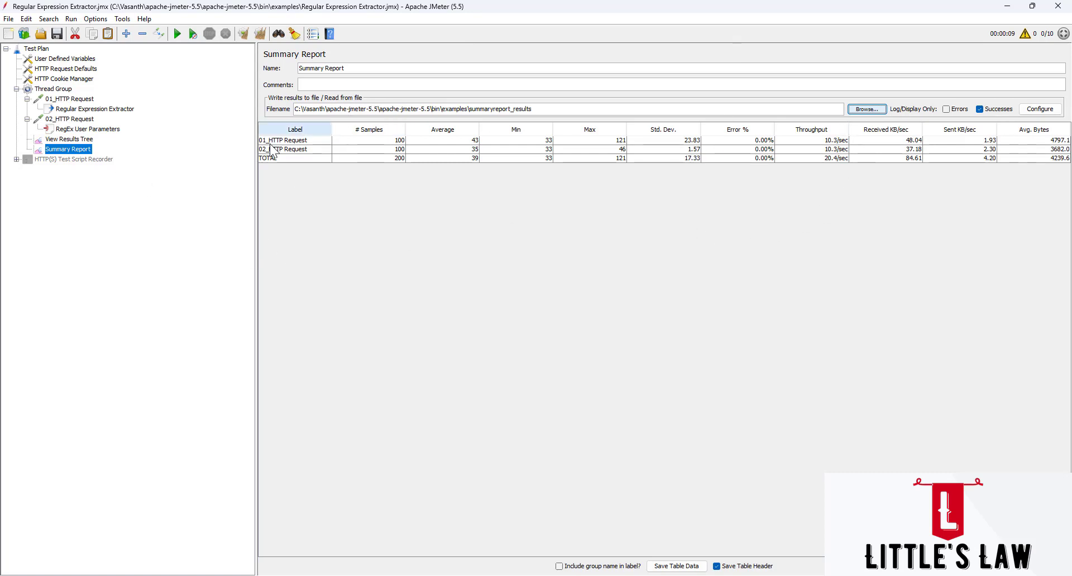
{"action": "left_click", "coordinate": [260, 32]}
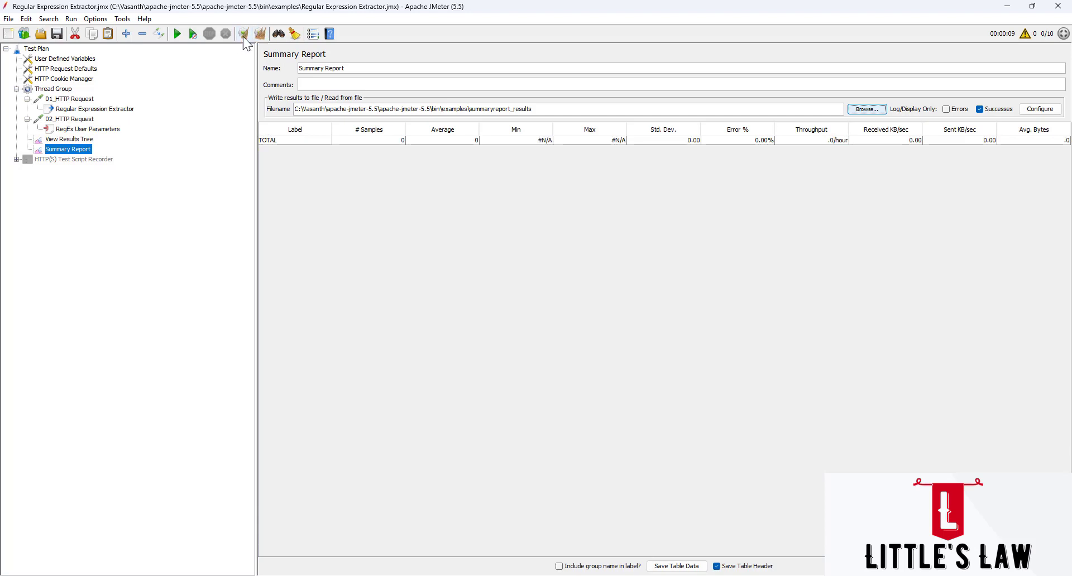
{"action": "left_click", "coordinate": [179, 34]}
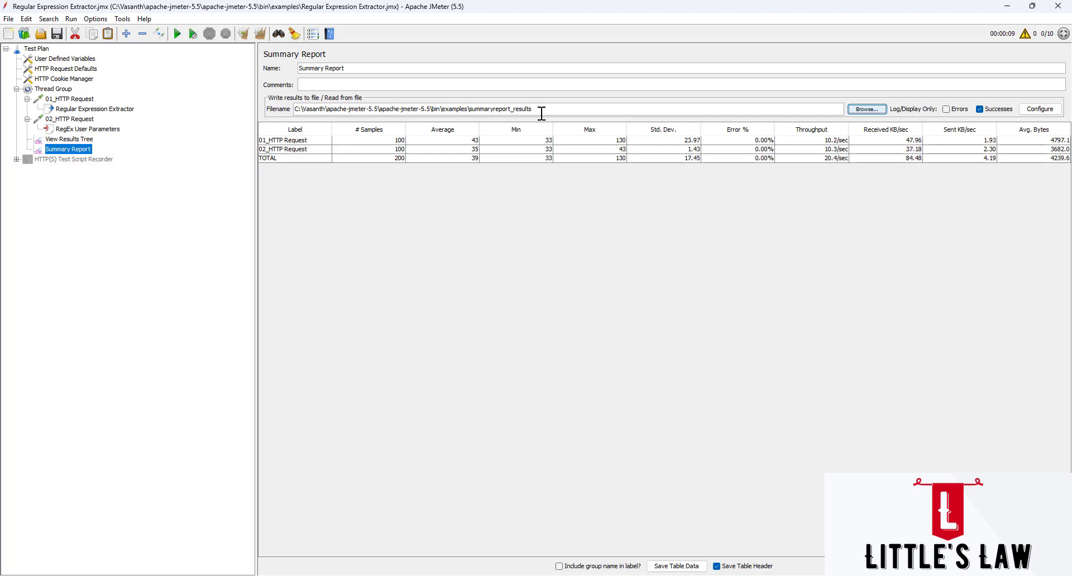
Copy the results file path from the Summary Report and open that file in Notepad through Windows search.
{"action": "left_click_drag", "start_coordinate": [550, 110], "coordinate": [248, 92]}
{"action": "key", "text": "ctrl+c"}
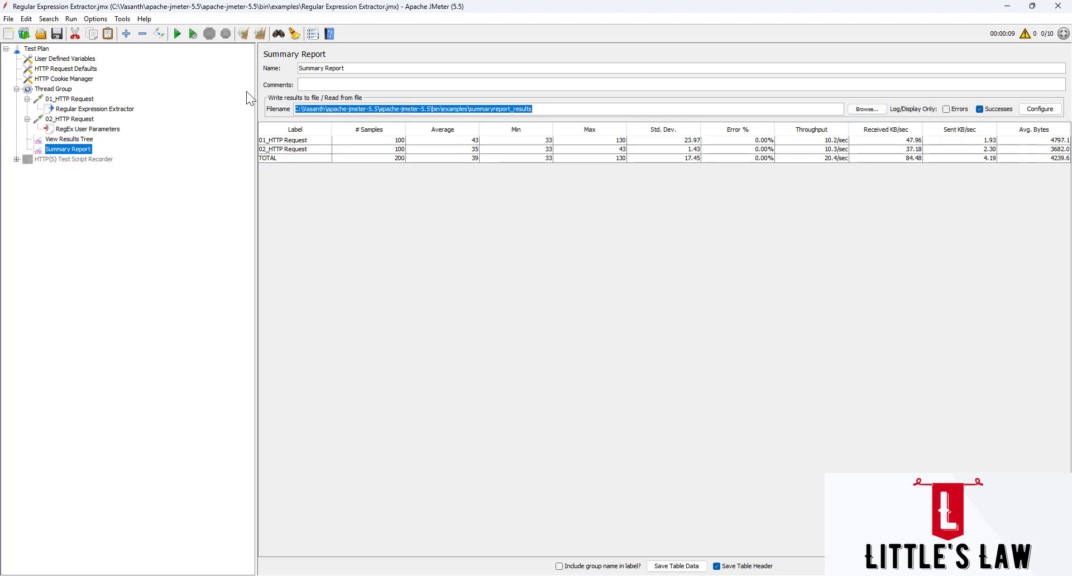
{"action": "left_click", "coordinate": [580, 575]}
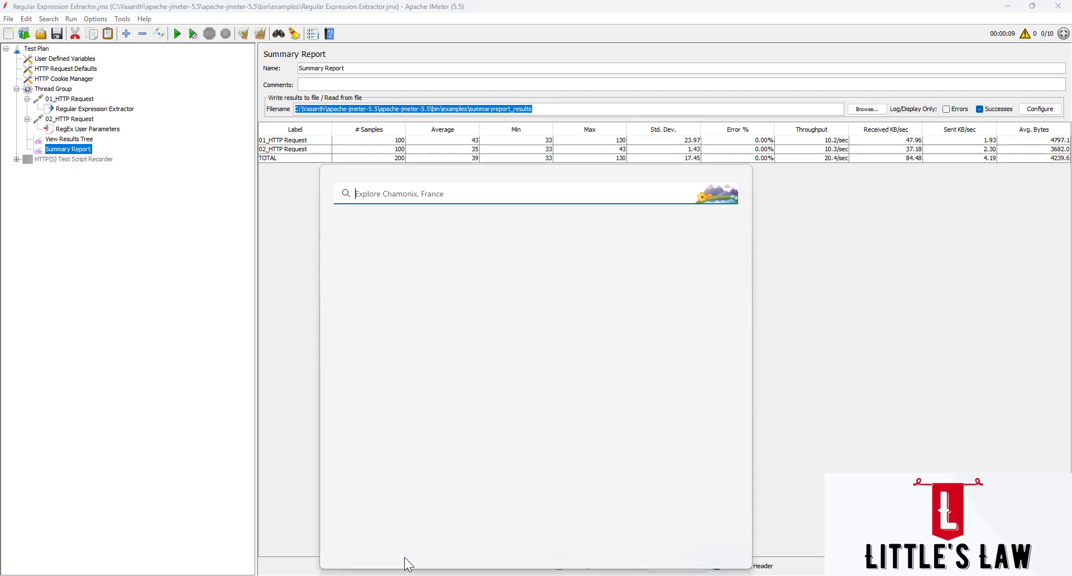
{"action": "key", "text": "ctrl+v"}
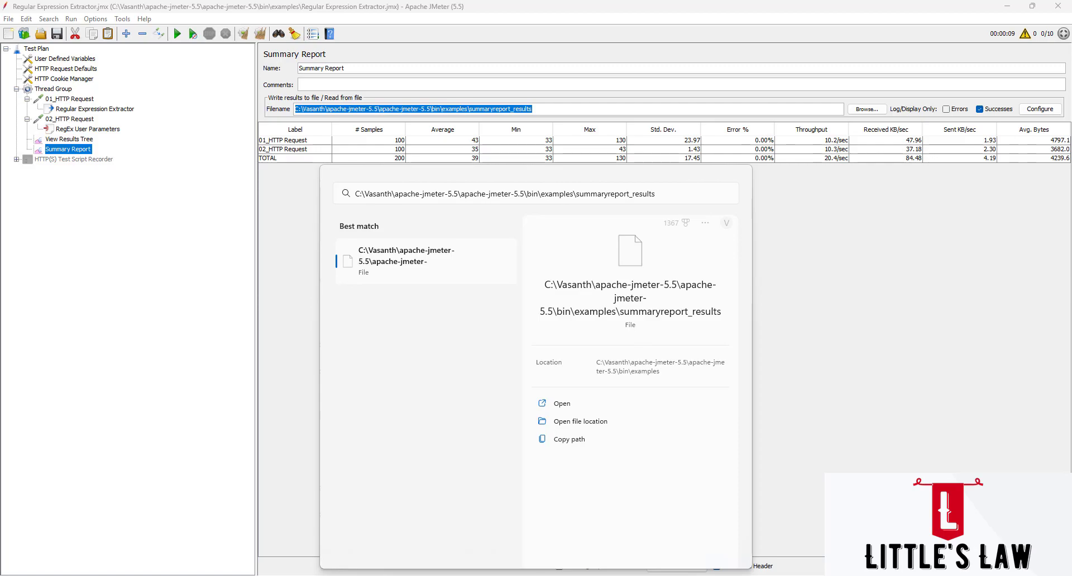
{"action": "key", "text": "Return"}
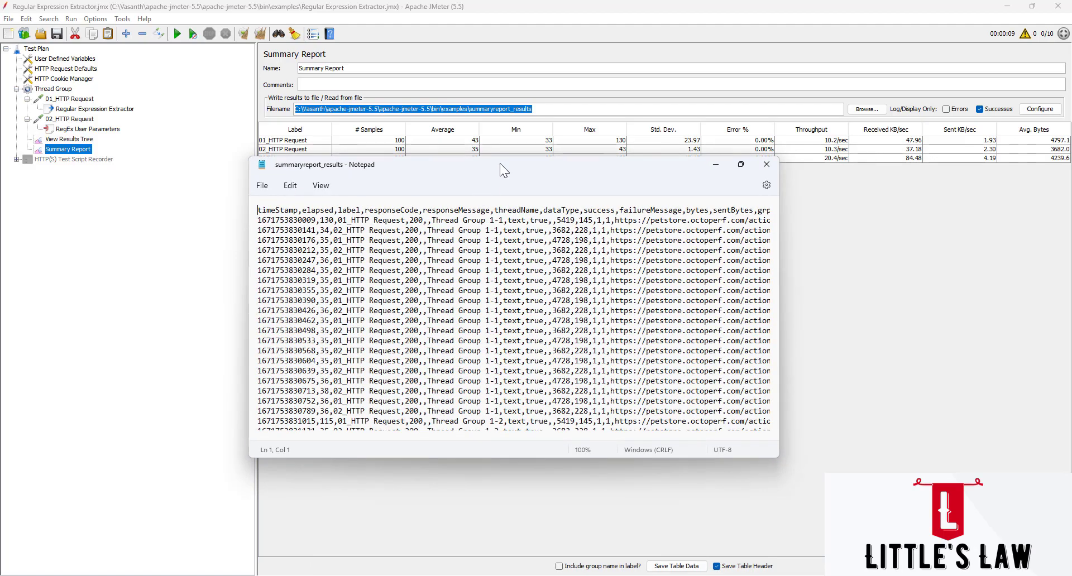
Look through the results file and examine its columns from timeStamp to dataType against the first sample rows.
{"action": "double_click", "coordinate": [500, 163]}
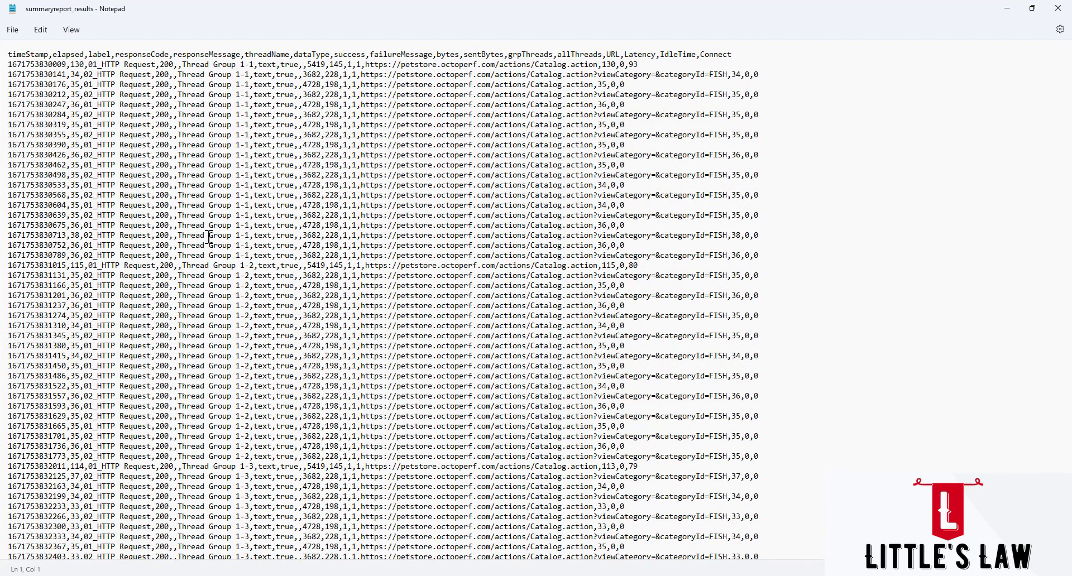
{"action": "scroll", "coordinate": [212, 233], "scroll_direction": "down", "scroll_amount": 8}
{"action": "double_click", "coordinate": [354, 9]}
{"action": "left_click_drag", "start_coordinate": [489, 165], "coordinate": [568, 183]}
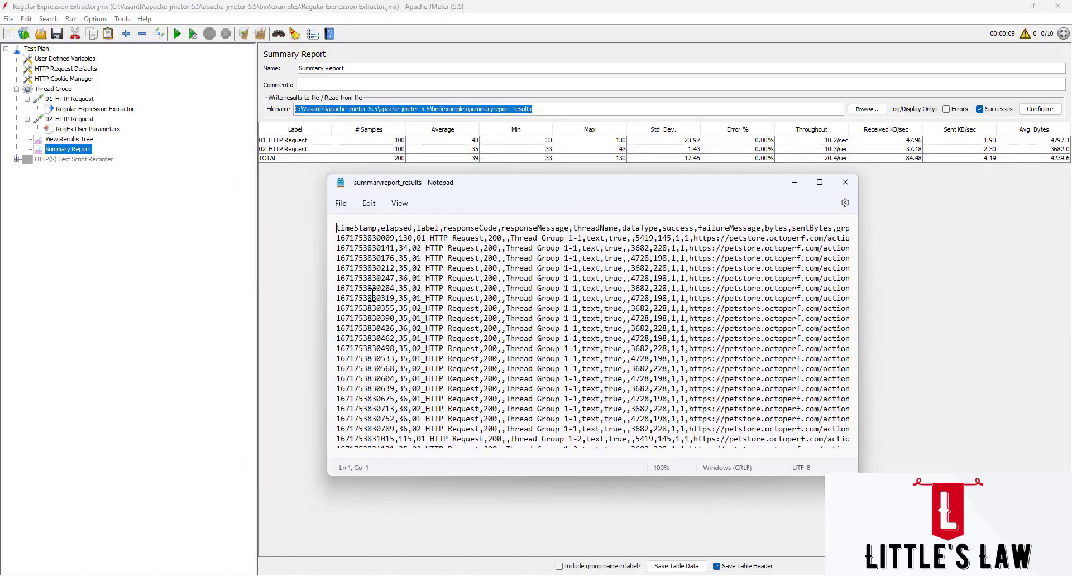
{"action": "double_click", "coordinate": [385, 239]}
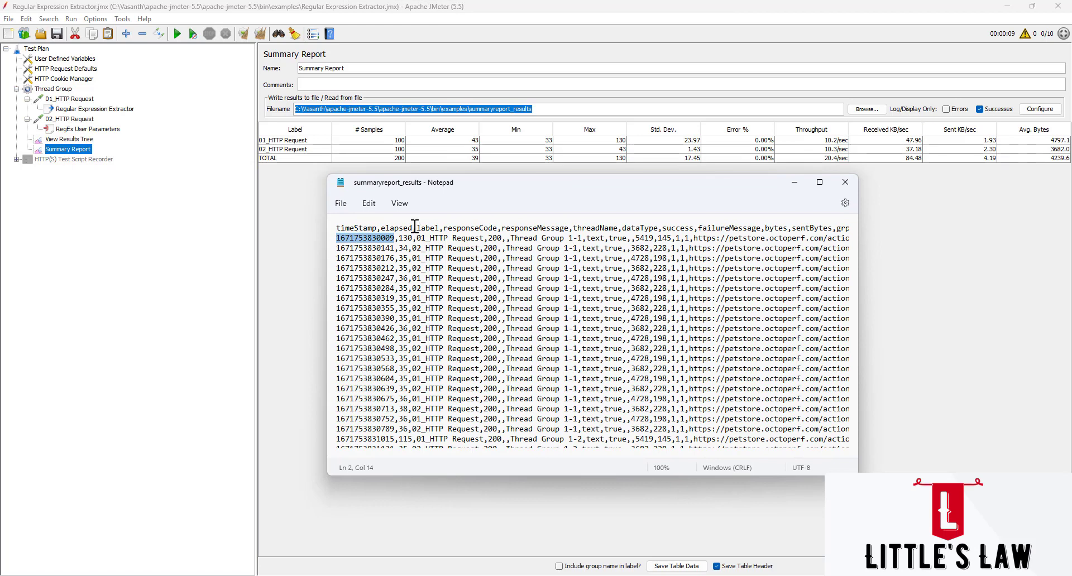
{"action": "left_click_drag", "start_coordinate": [416, 228], "coordinate": [555, 228]}
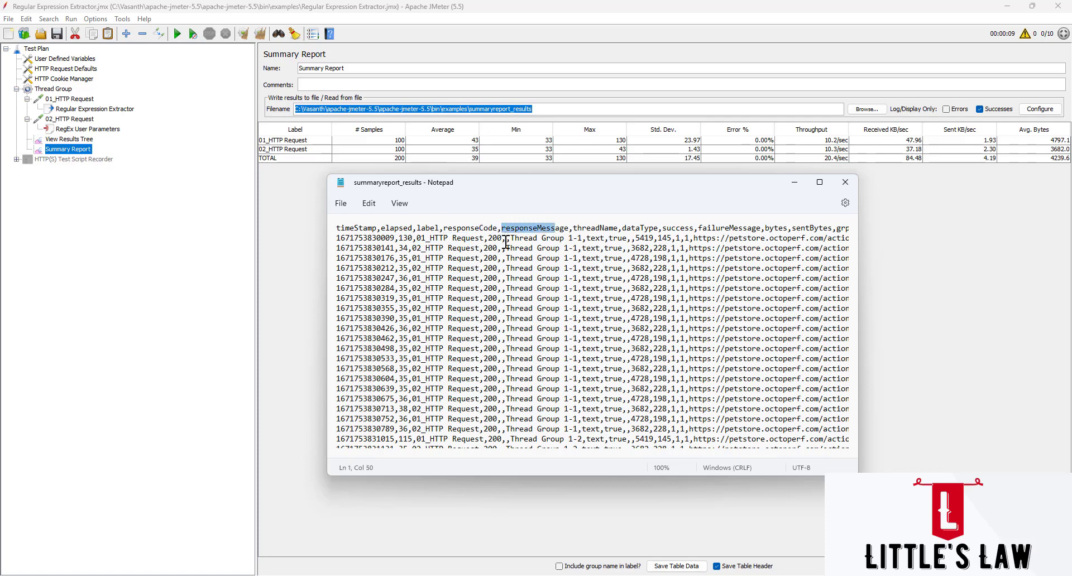
{"action": "left_click", "coordinate": [501, 248]}
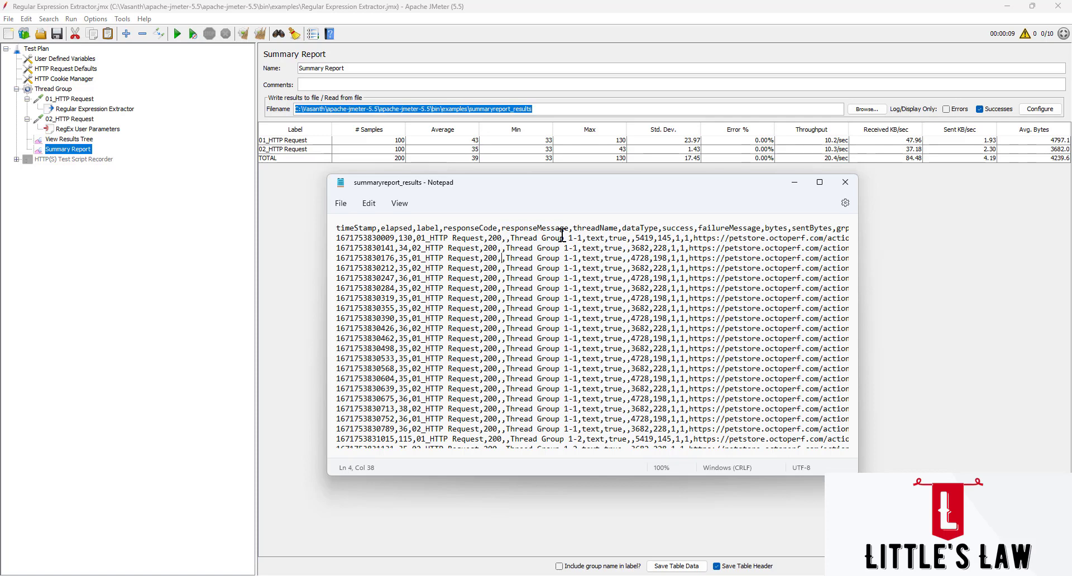
{"action": "left_click_drag", "start_coordinate": [574, 228], "coordinate": [609, 228]}
{"action": "left_click_drag", "start_coordinate": [510, 238], "coordinate": [650, 228]}
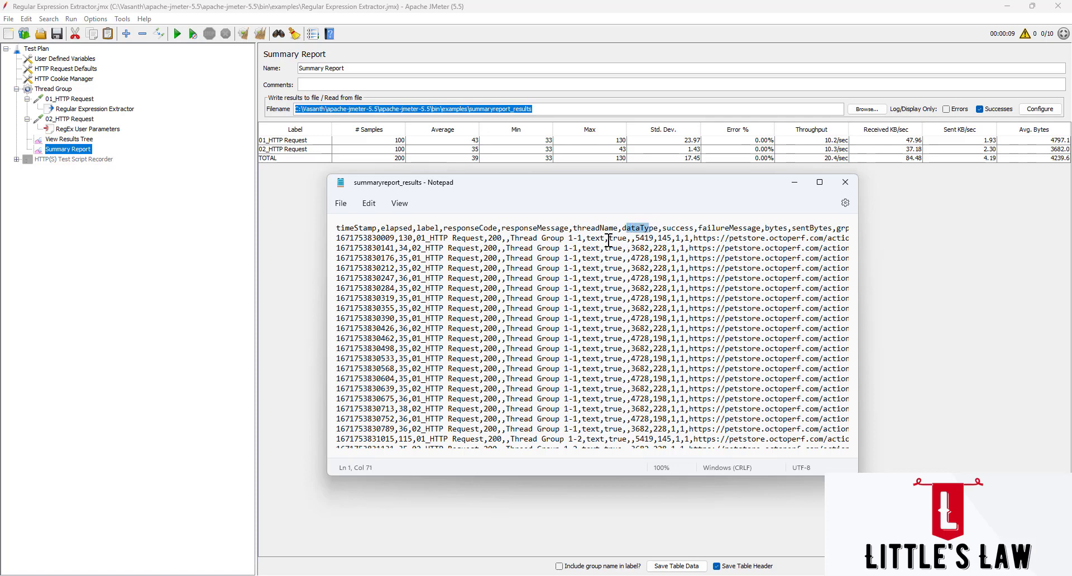
Examine the success, failureMessage, bytes and sentBytes columns against the values in the first sample row.
{"action": "left_click", "coordinate": [667, 229]}
{"action": "left_click", "coordinate": [702, 229]}
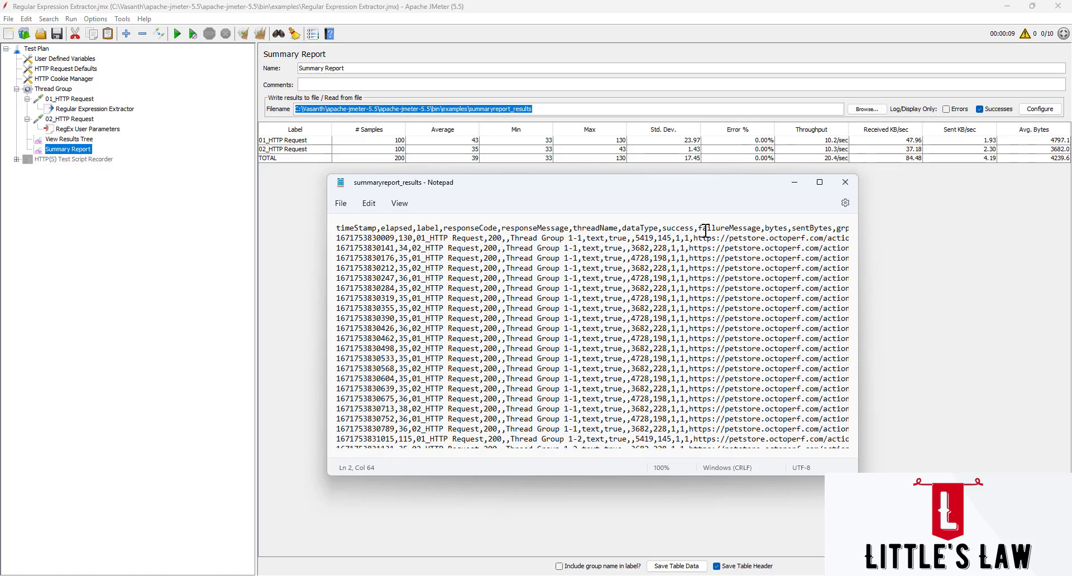
{"action": "left_click", "coordinate": [629, 240]}
{"action": "double_click", "coordinate": [775, 228]}
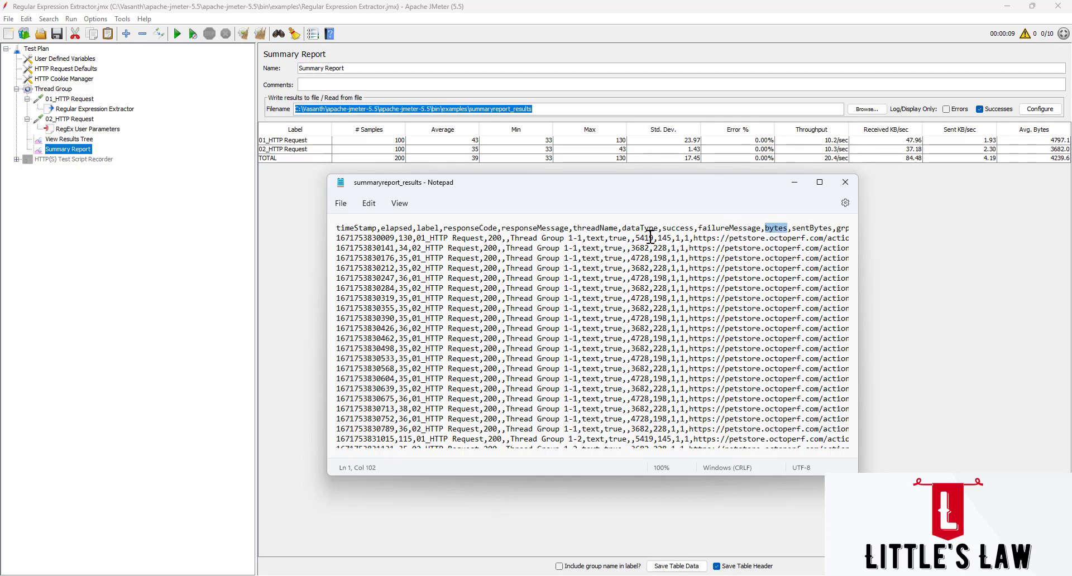
{"action": "double_click", "coordinate": [645, 239]}
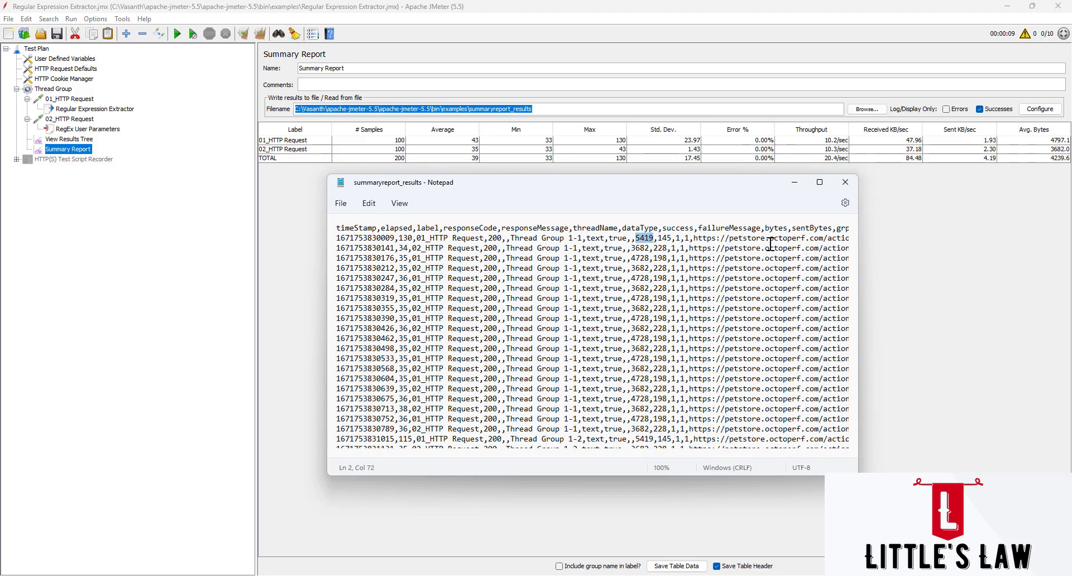
{"action": "double_click", "coordinate": [810, 229]}
{"action": "left_click", "coordinate": [668, 239]}
Examine the grpThreads, allThreads, URL, Latency, IdleTime and Connect columns of the results file in the enlarged Notepad window.
{"action": "left_click", "coordinate": [824, 188]}
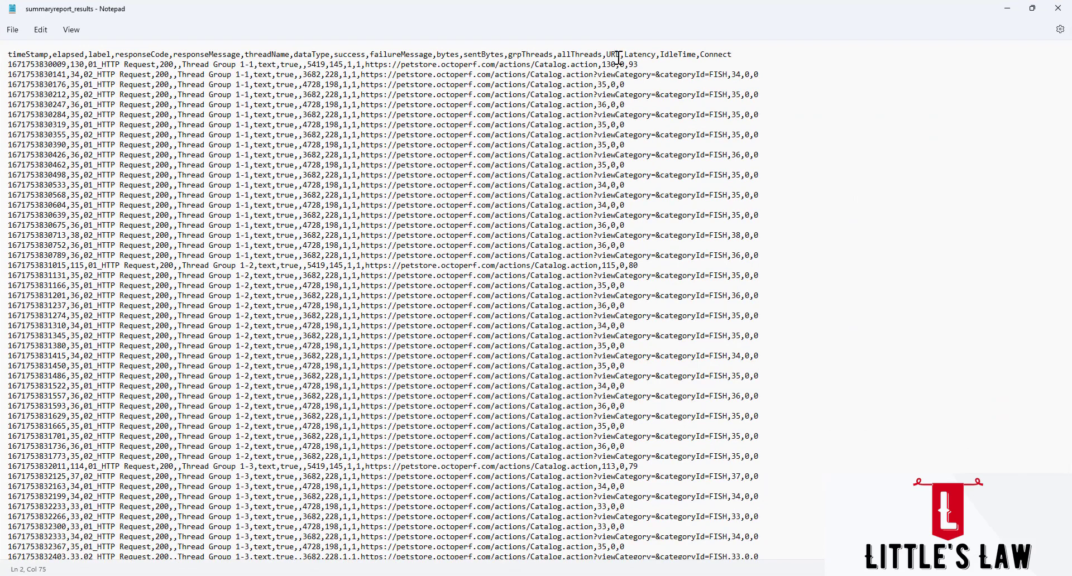
{"action": "double_click", "coordinate": [516, 55]}
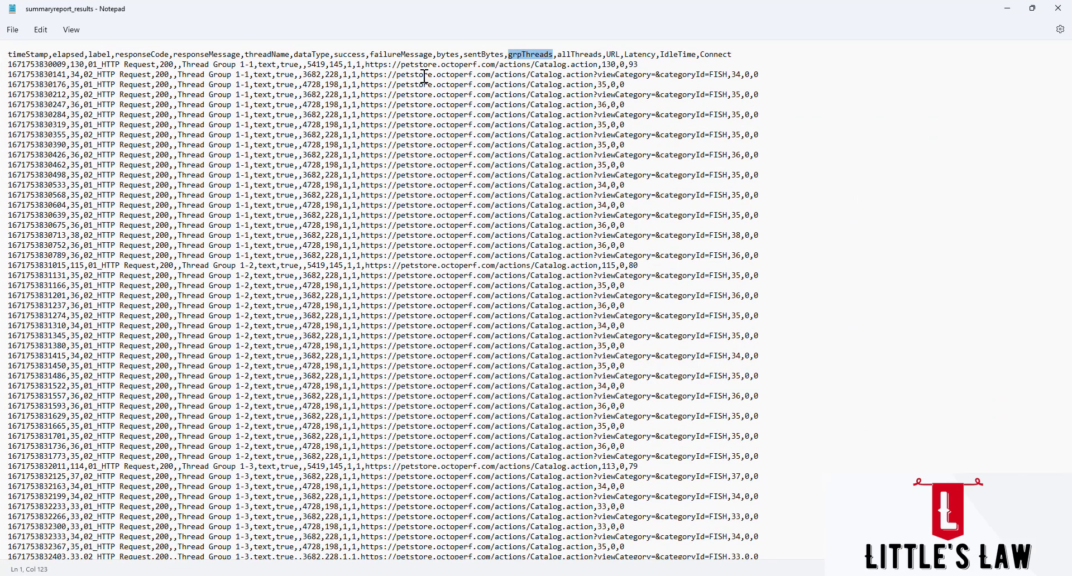
{"action": "double_click", "coordinate": [583, 55]}
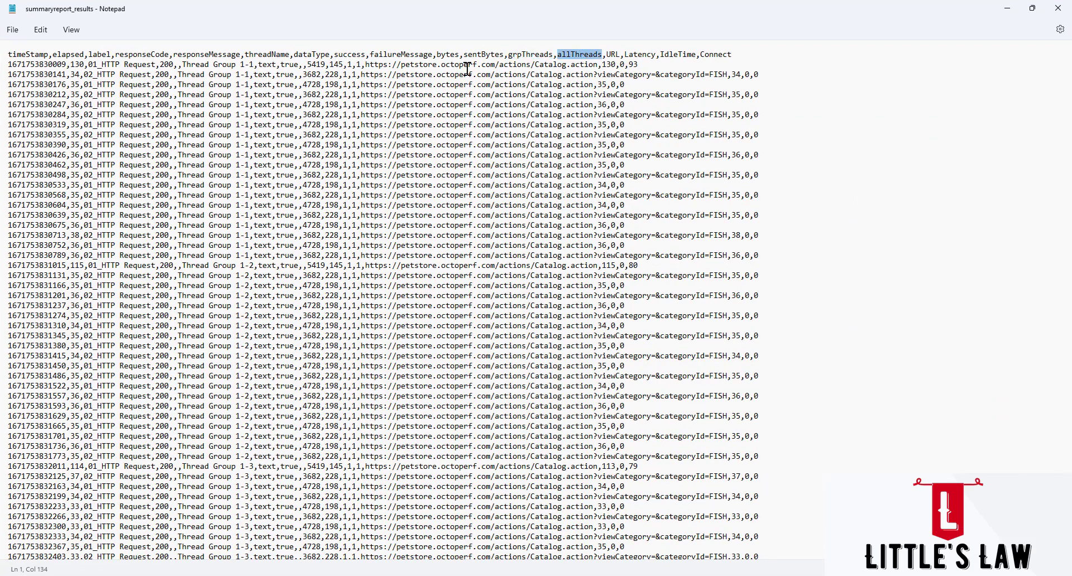
{"action": "double_click", "coordinate": [614, 55]}
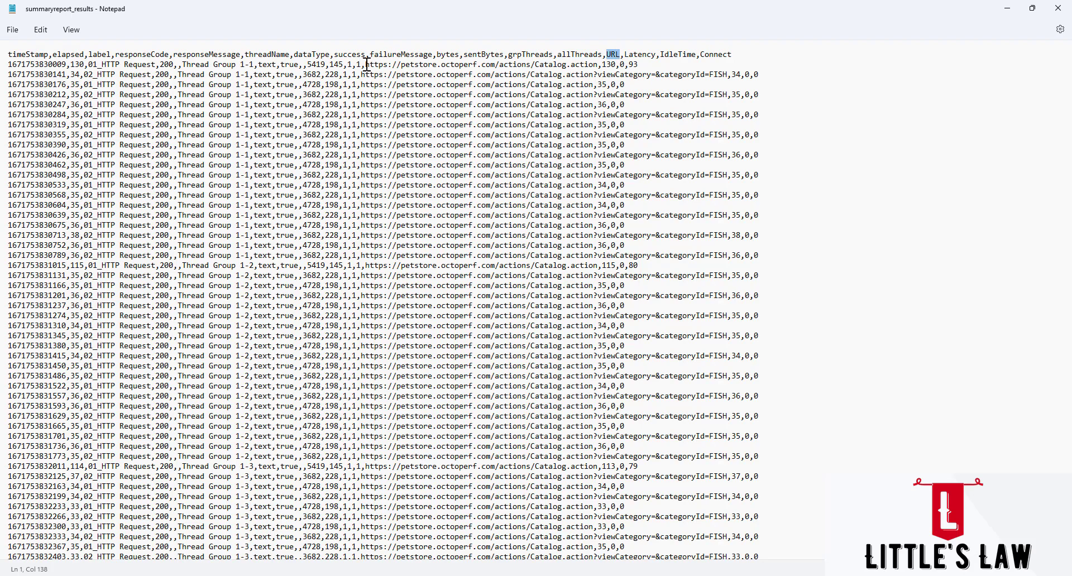
{"action": "left_click_drag", "start_coordinate": [366, 64], "coordinate": [597, 64]}
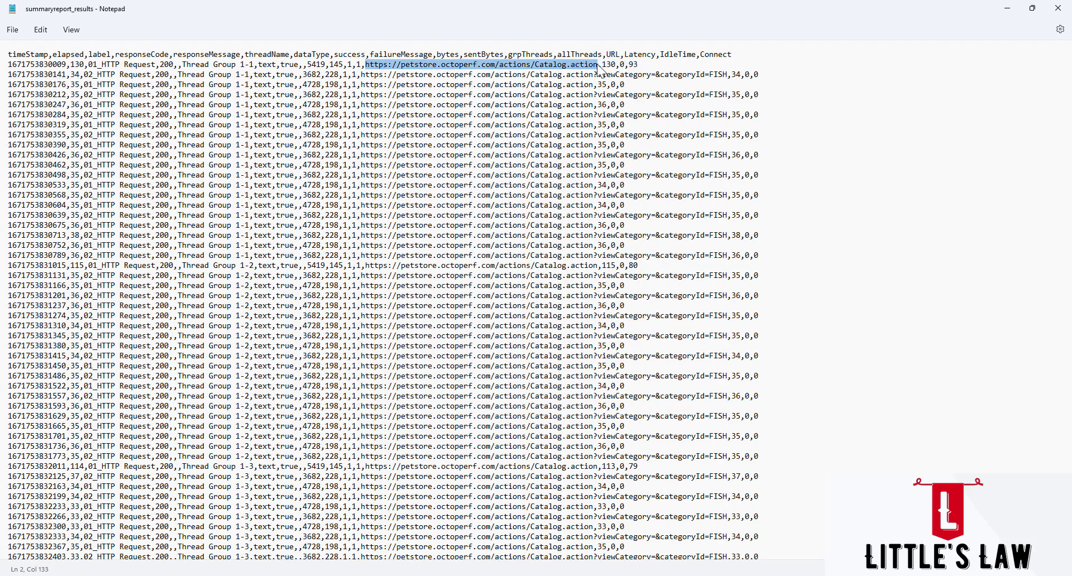
{"action": "double_click", "coordinate": [636, 54]}
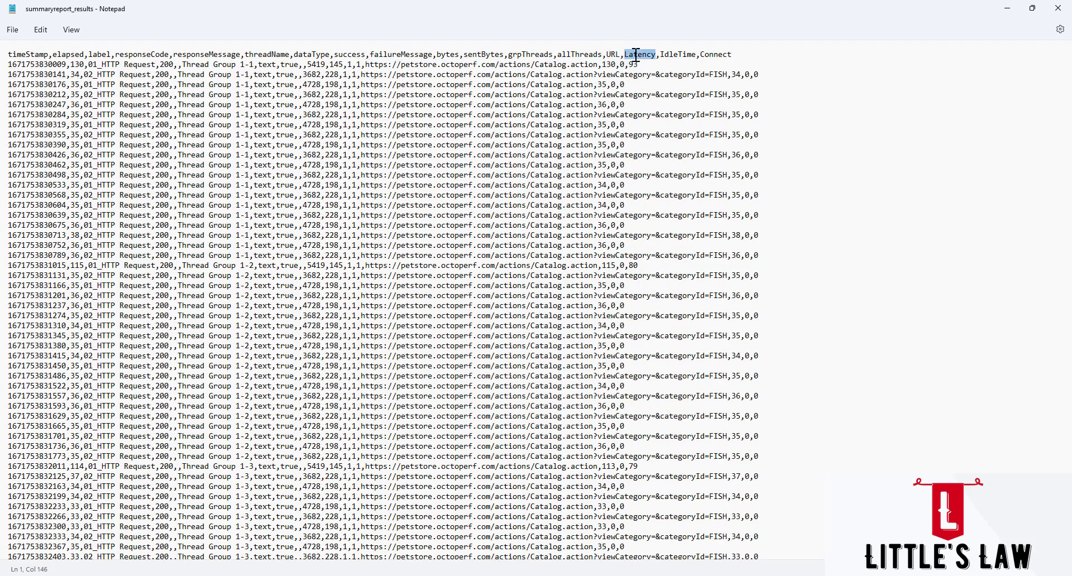
{"action": "double_click", "coordinate": [609, 64]}
{"action": "double_click", "coordinate": [680, 55]}
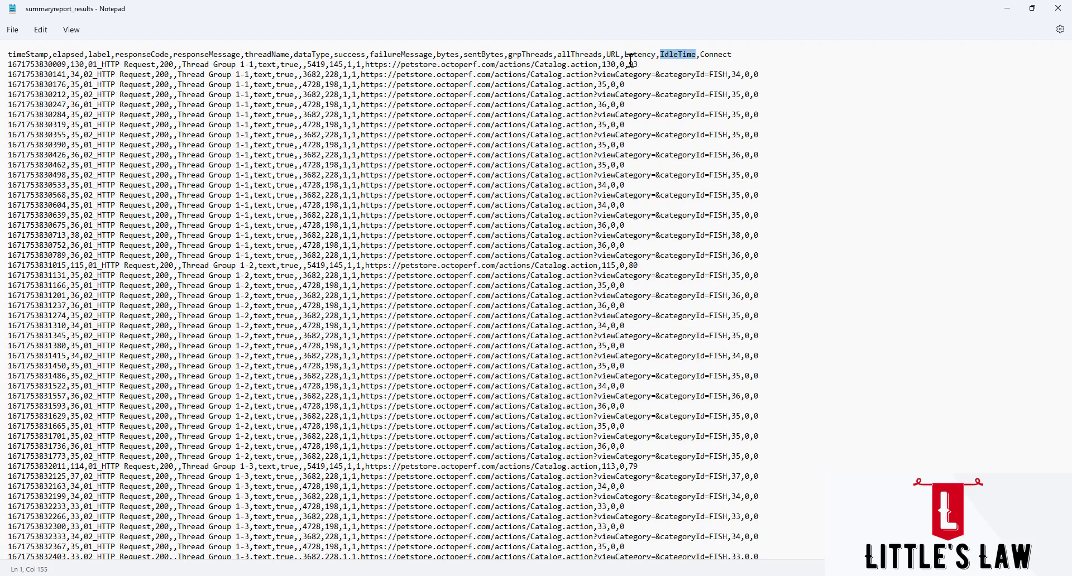
{"action": "double_click", "coordinate": [621, 64]}
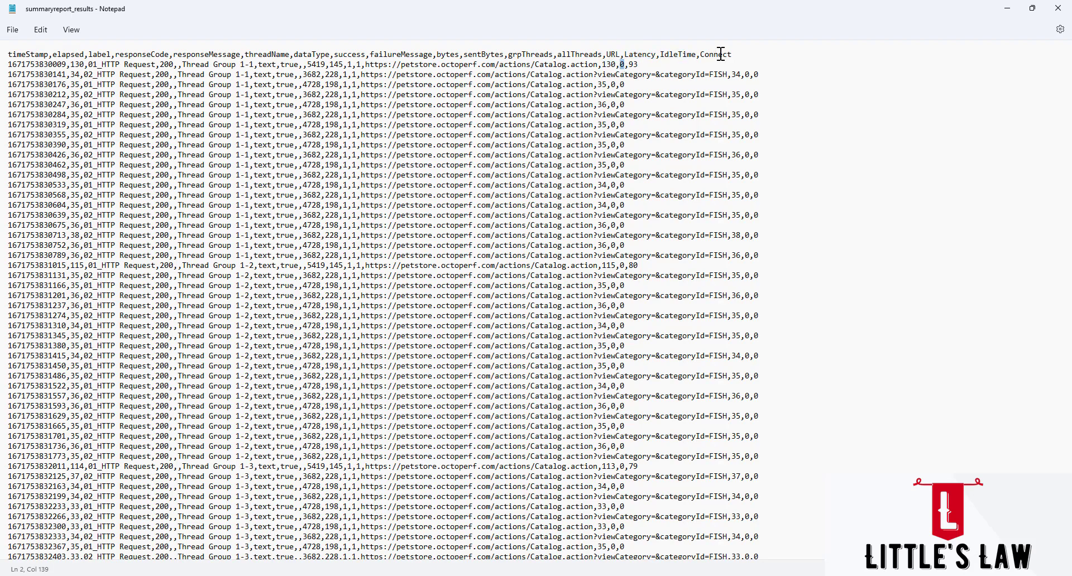
{"action": "left_click_drag", "start_coordinate": [721, 54], "coordinate": [723, 51]}
{"action": "left_click", "coordinate": [631, 65]}
{"action": "left_click", "coordinate": [1030, 9]}
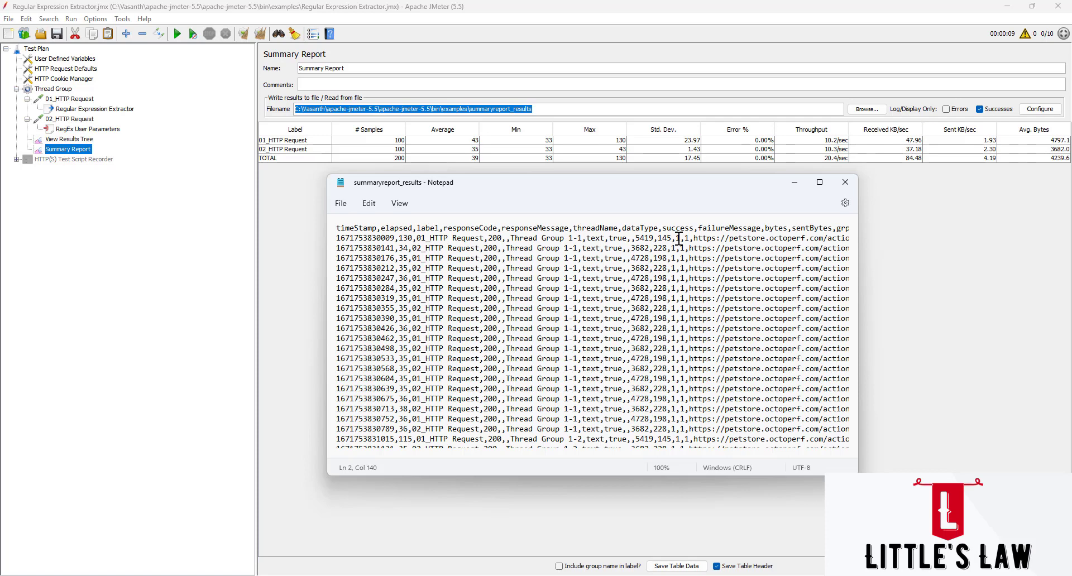
In the Summary Report's save configuration, disable Elapsed Time, Response Message, Success, sent byte count, Idle Time and Assertion Results (XML).
{"action": "left_click", "coordinate": [1030, 108]}
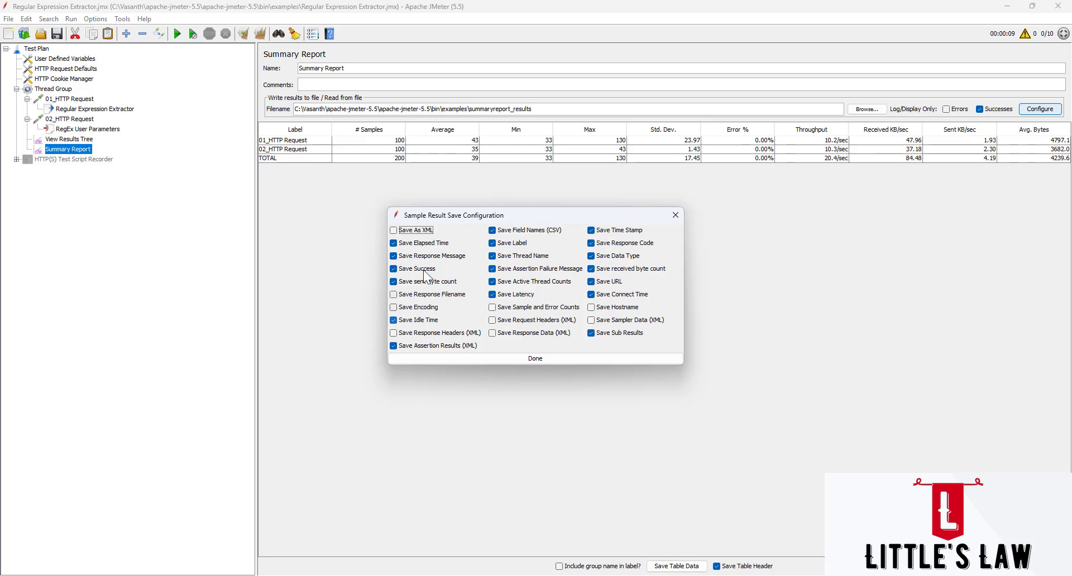
{"action": "left_click", "coordinate": [393, 243]}
{"action": "left_click", "coordinate": [394, 256]}
{"action": "left_click", "coordinate": [394, 255]}
{"action": "left_click", "coordinate": [393, 269]}
{"action": "left_click", "coordinate": [393, 281]}
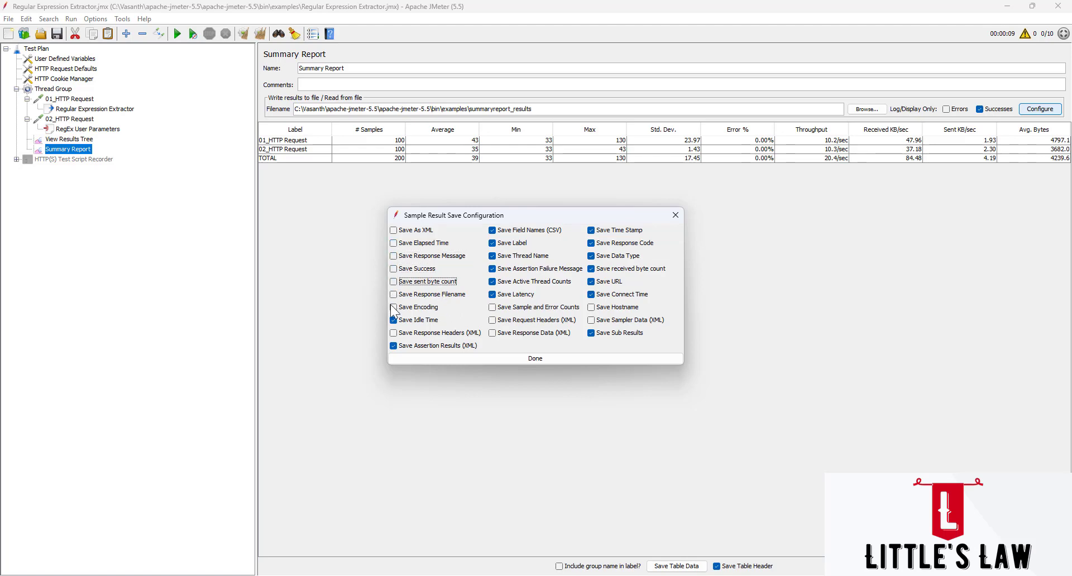
{"action": "left_click", "coordinate": [393, 320]}
{"action": "left_click", "coordinate": [393, 345]}
Disable saving of Latency, Active Thread Counts, Assertion Failure Message, Thread Name, Label and Field Names (CSV).
{"action": "left_click", "coordinate": [492, 294]}
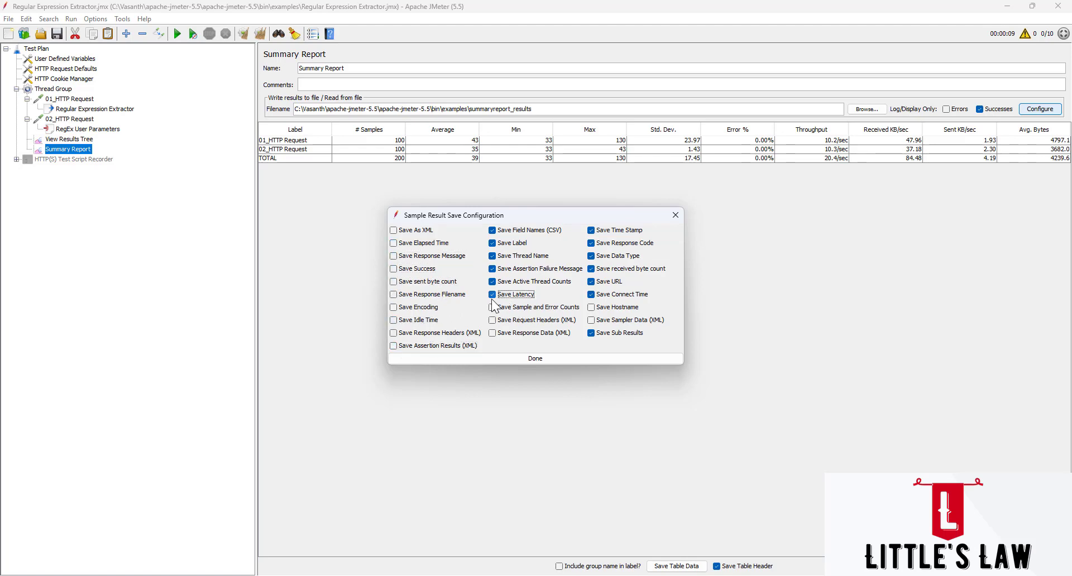
{"action": "left_click", "coordinate": [492, 281]}
{"action": "left_click", "coordinate": [492, 269]}
{"action": "left_click", "coordinate": [492, 256]}
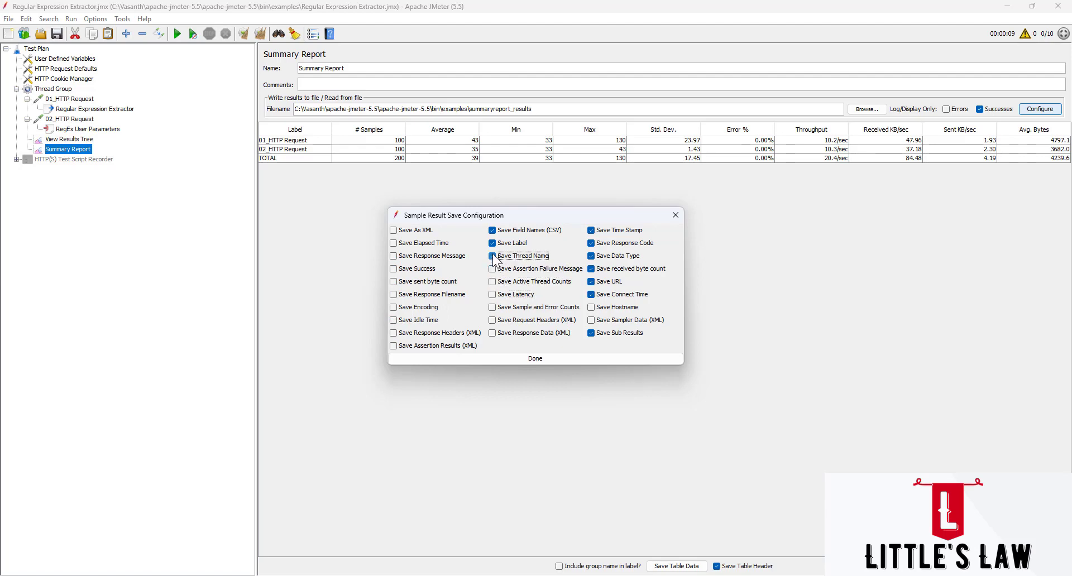
{"action": "left_click", "coordinate": [492, 242]}
{"action": "left_click", "coordinate": [492, 230]}
{"action": "left_click", "coordinate": [492, 243]}
{"action": "left_click", "coordinate": [492, 243]}
Disable saving of Time Stamp, Response Code, Data Type, received byte count, URL and Connect Time.
{"action": "left_click", "coordinate": [590, 230]}
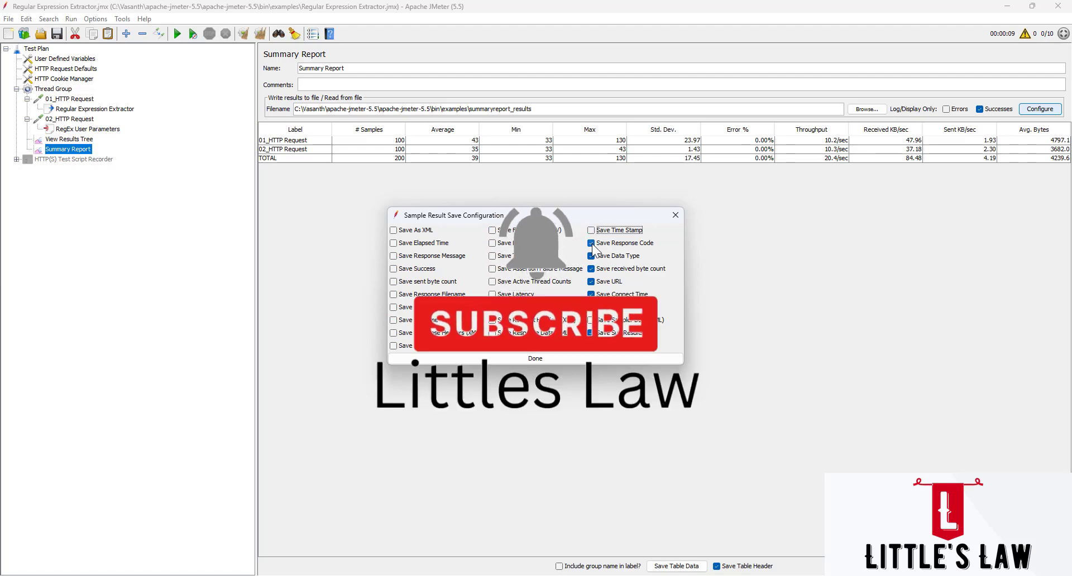
{"action": "left_click", "coordinate": [590, 243]}
{"action": "left_click", "coordinate": [591, 256]}
{"action": "left_click", "coordinate": [591, 268]}
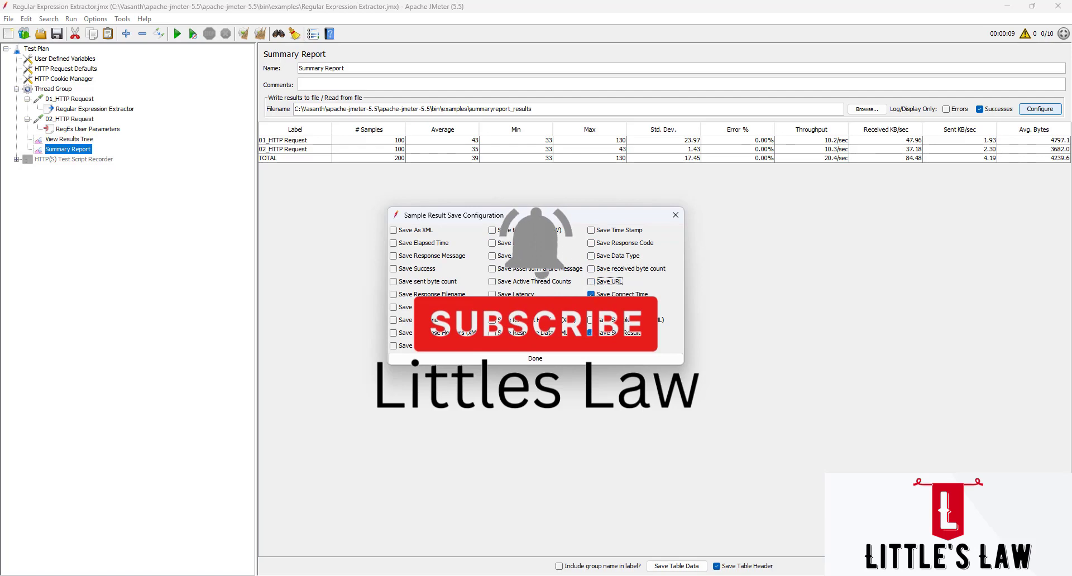
{"action": "left_click", "coordinate": [591, 281]}
{"action": "left_click", "coordinate": [591, 294]}
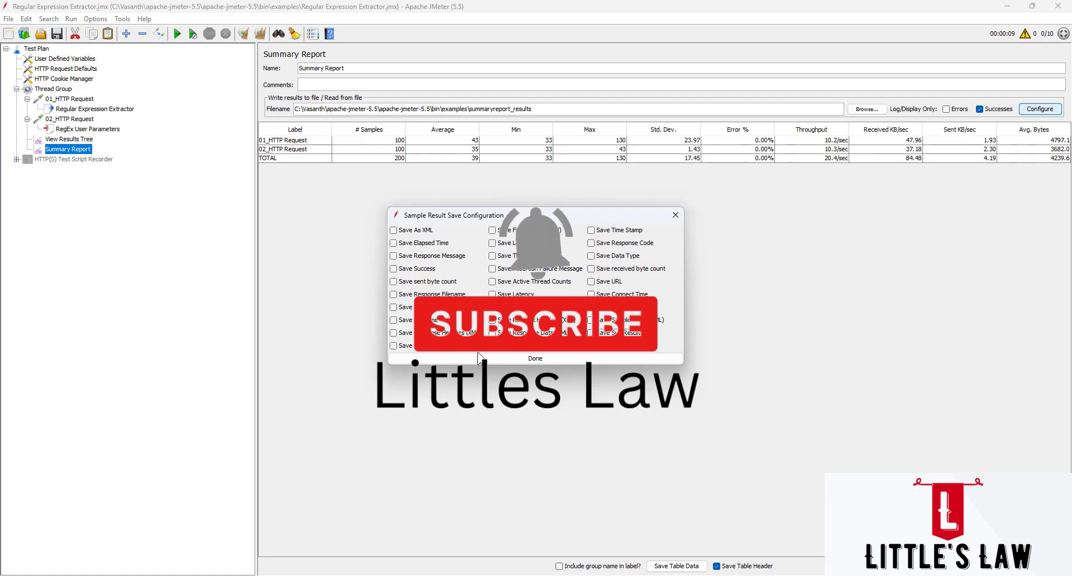
Enable saving of only Elapsed Time, Thread Name and Label in the sample result save configuration, and close it.
{"action": "left_click", "coordinate": [407, 245]}
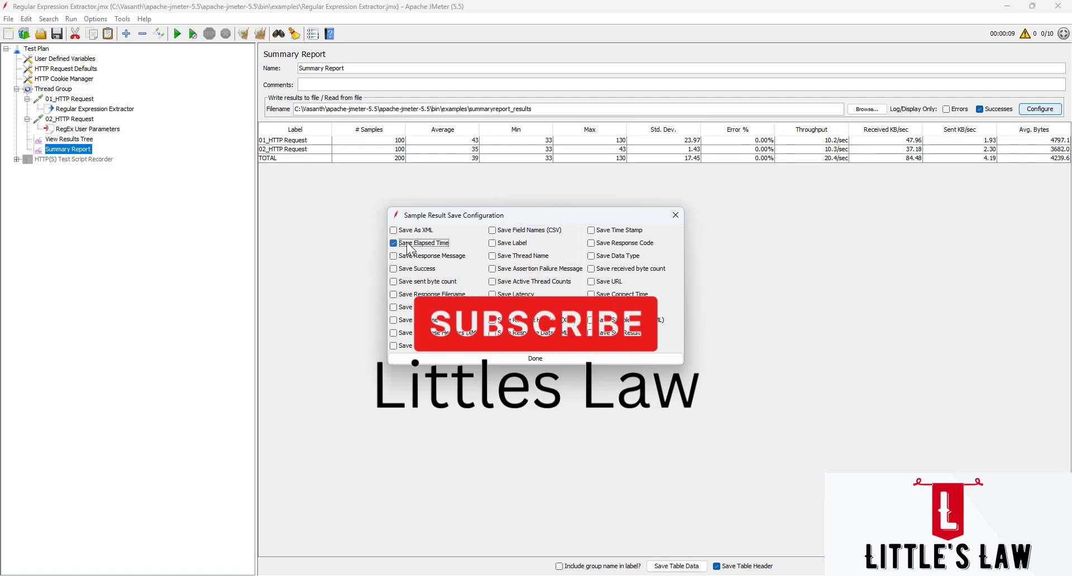
{"action": "left_click", "coordinate": [505, 255]}
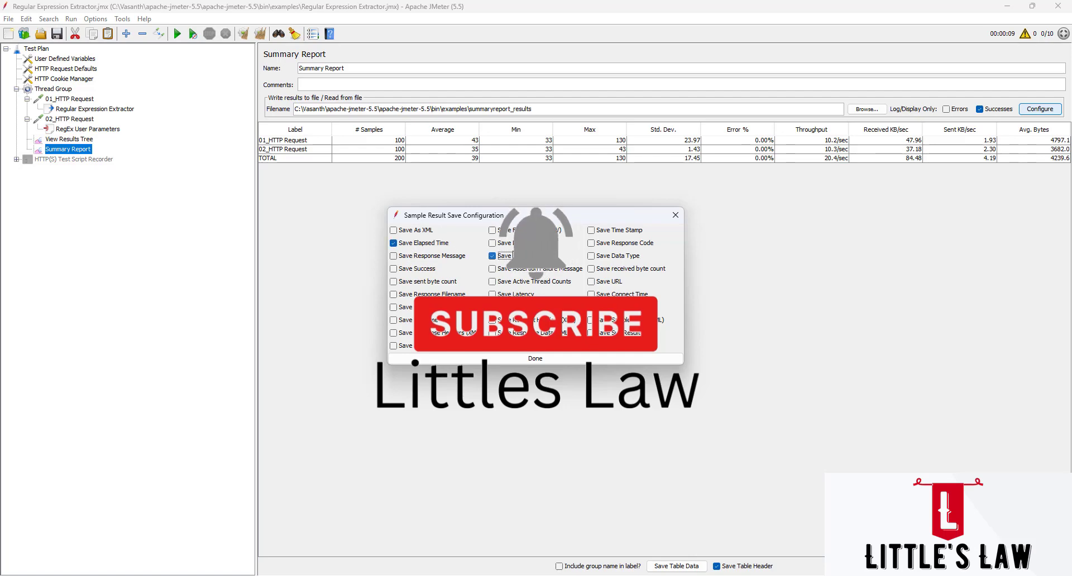
{"action": "left_click", "coordinate": [508, 244]}
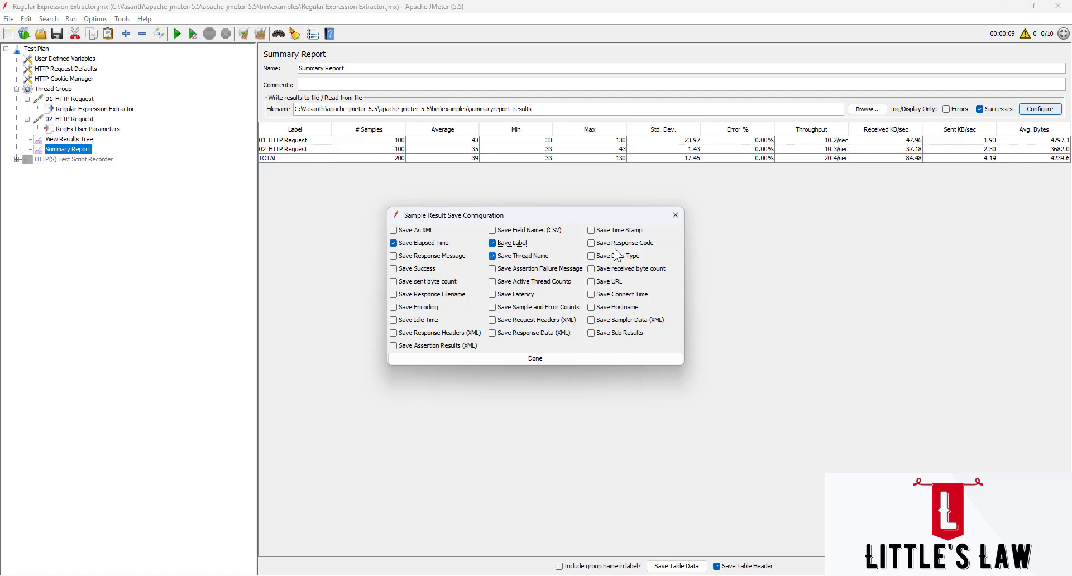
{"action": "left_click", "coordinate": [676, 215]}
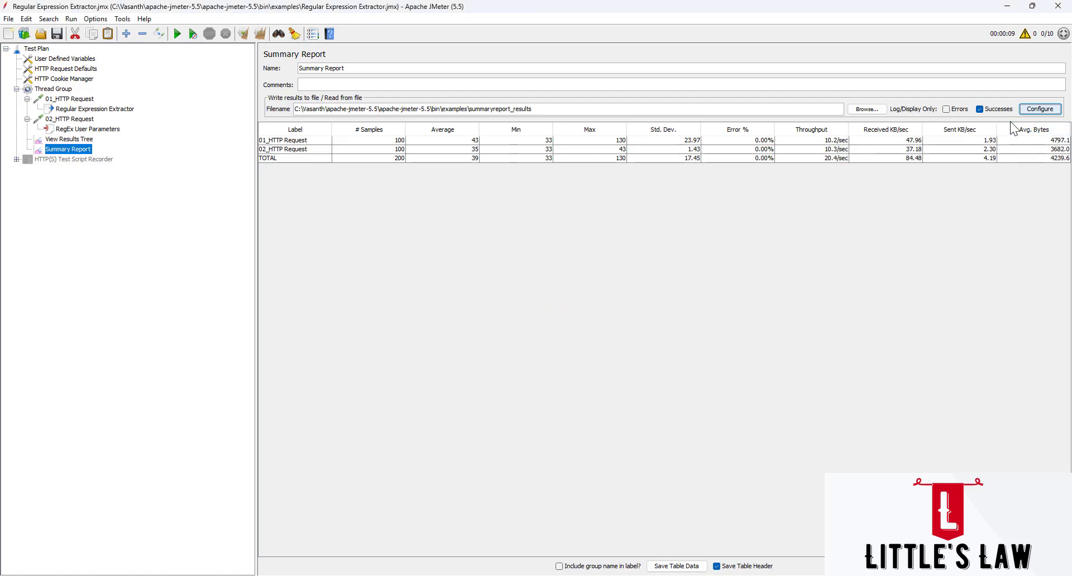
Clear all previous results and rerun the load test, overwriting the existing summaryreport_results file.
{"action": "left_click", "coordinate": [262, 32]}
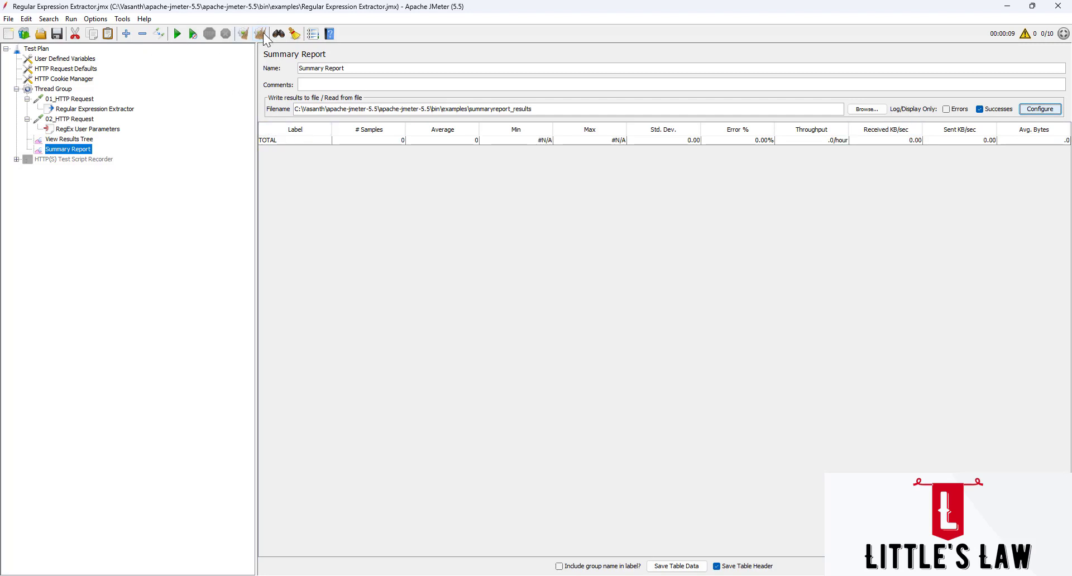
{"action": "left_click", "coordinate": [178, 34]}
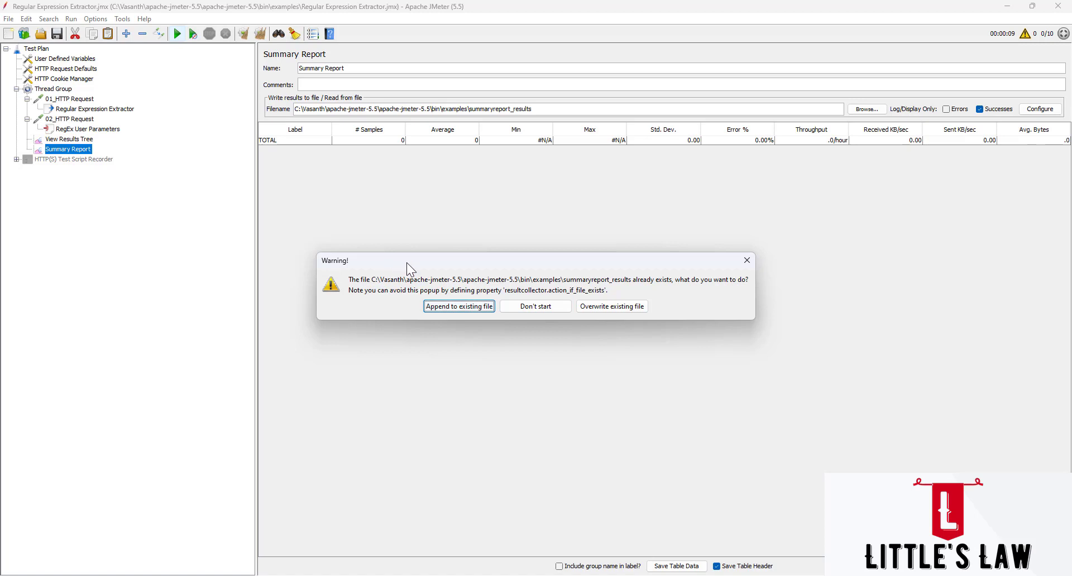
{"action": "left_click_drag", "start_coordinate": [407, 262], "coordinate": [393, 222]}
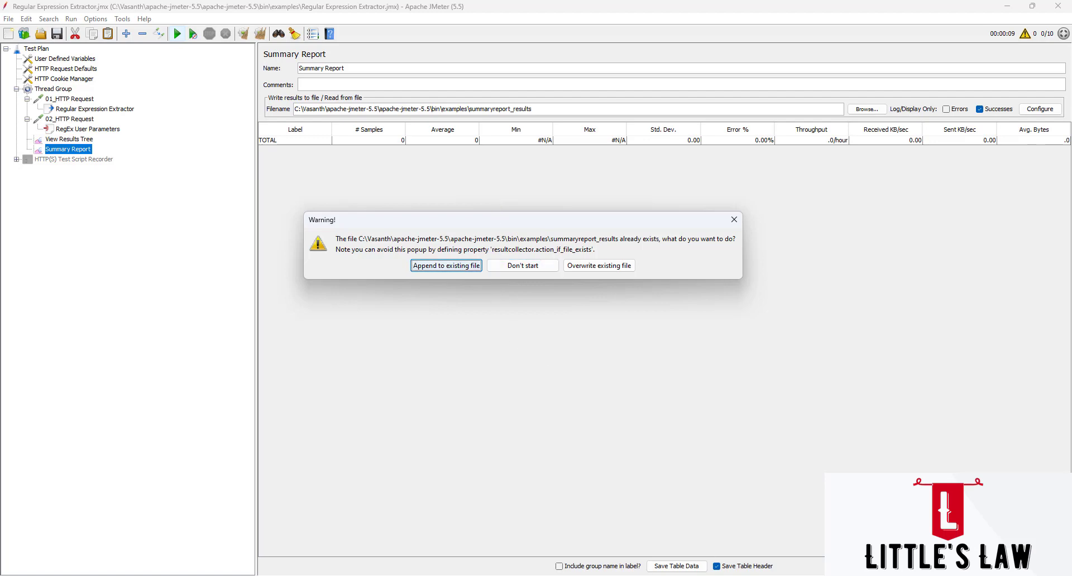
{"action": "left_click", "coordinate": [718, 502]}
{"action": "left_click", "coordinate": [848, 186]}
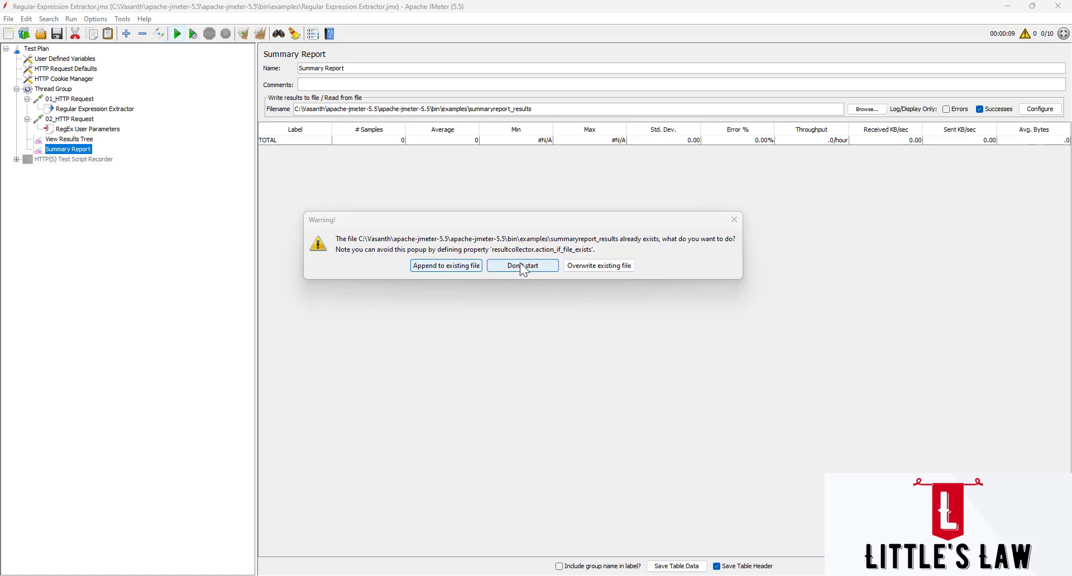
{"action": "left_click", "coordinate": [585, 266]}
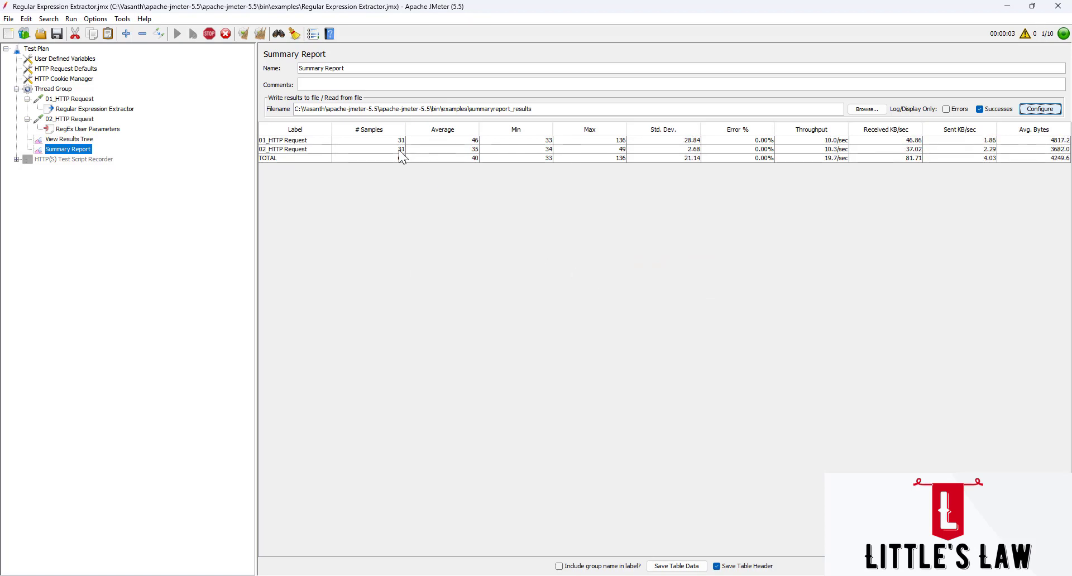
Copy the results file path from the Summary Report and switch to Notepad++.
{"action": "left_click_drag", "start_coordinate": [562, 108], "coordinate": [290, 106]}
{"action": "key", "text": "ctrl+c"}
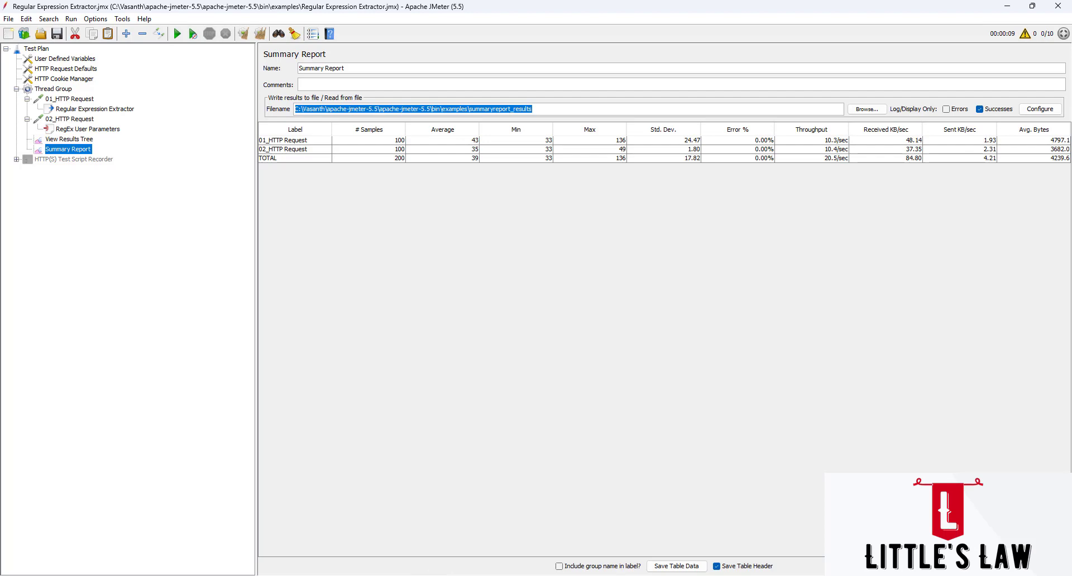
{"action": "key", "text": "super"}
{"action": "key", "text": "ctrl+v"}
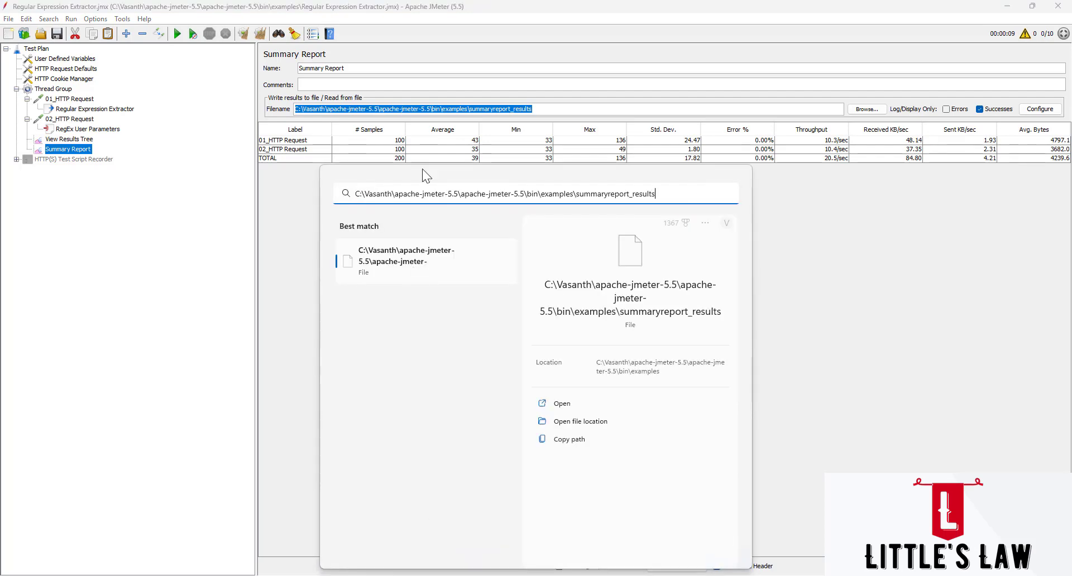
{"action": "key", "text": "ctrl+a"}
{"action": "key", "text": "BackSpace"}
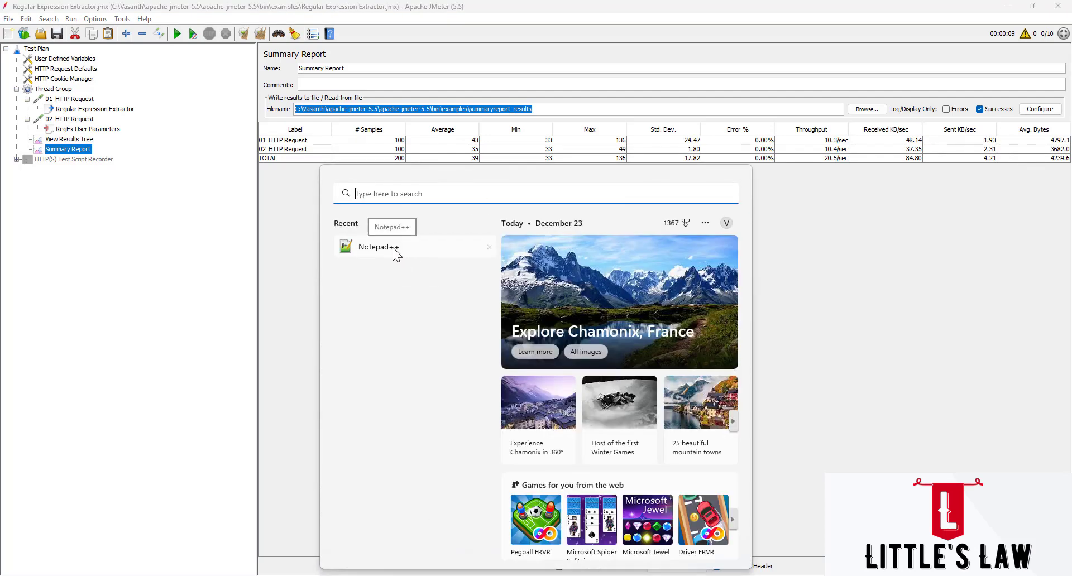
{"action": "left_click", "coordinate": [377, 248]}
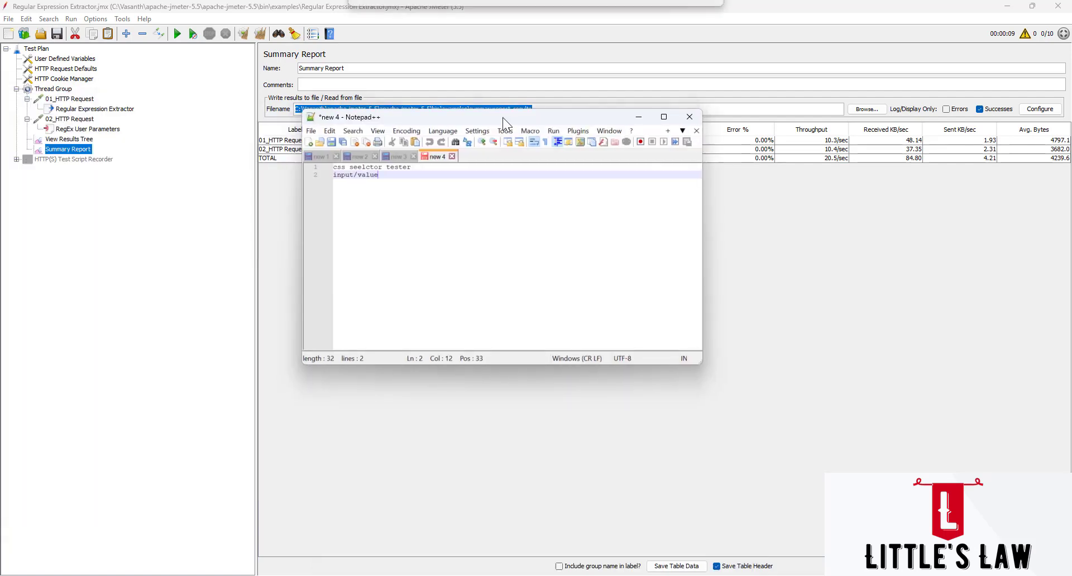
Maximize the Notepad++ window and open the summaryreport_results file using the copied path.
{"action": "double_click", "coordinate": [502, 117]}
{"action": "left_click", "coordinate": [9, 18]}
{"action": "left_click", "coordinate": [32, 44]}
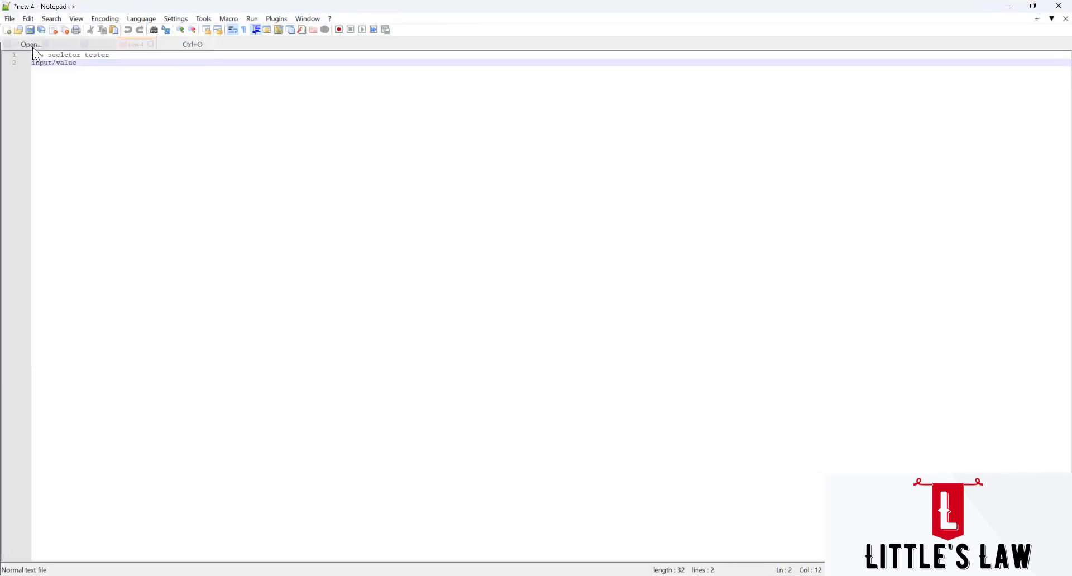
{"action": "key", "text": "ctrl+v"}
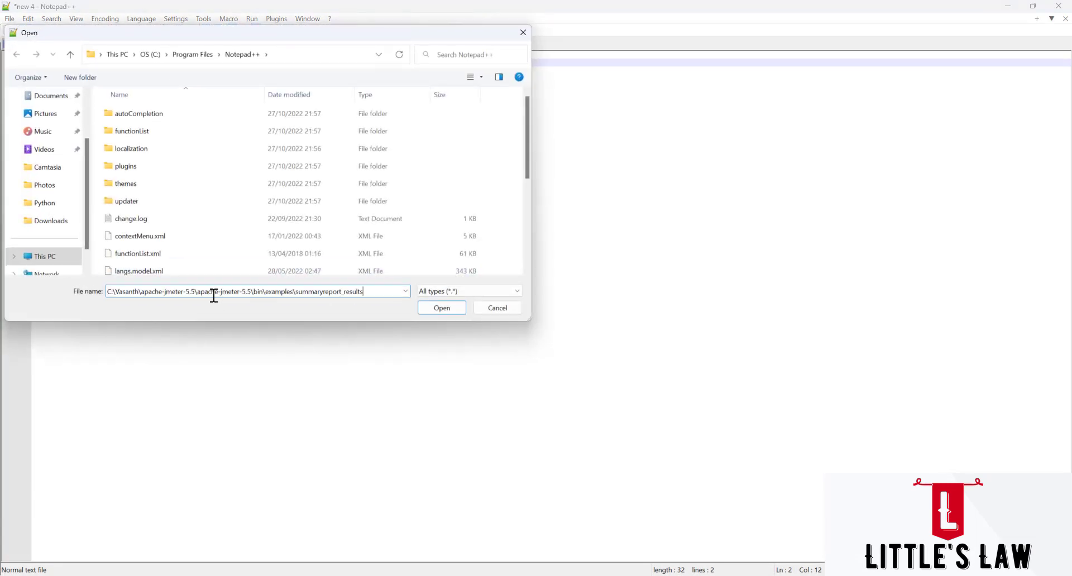
{"action": "key", "text": "Return"}
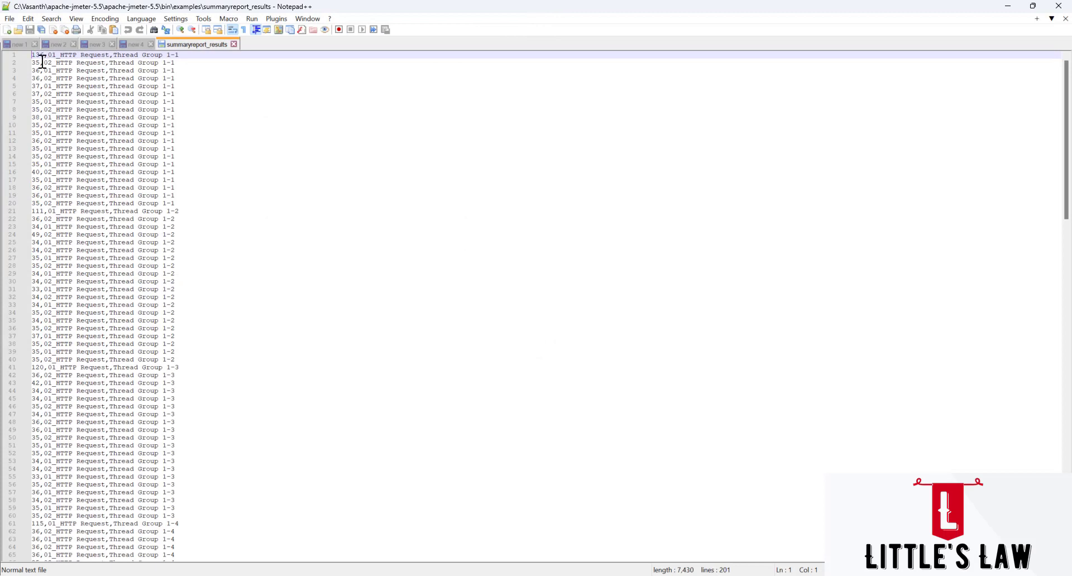
Compare the first rows of the results file with the fields enabled in the Summary Report's save configuration.
{"action": "double_click", "coordinate": [476, 6]}
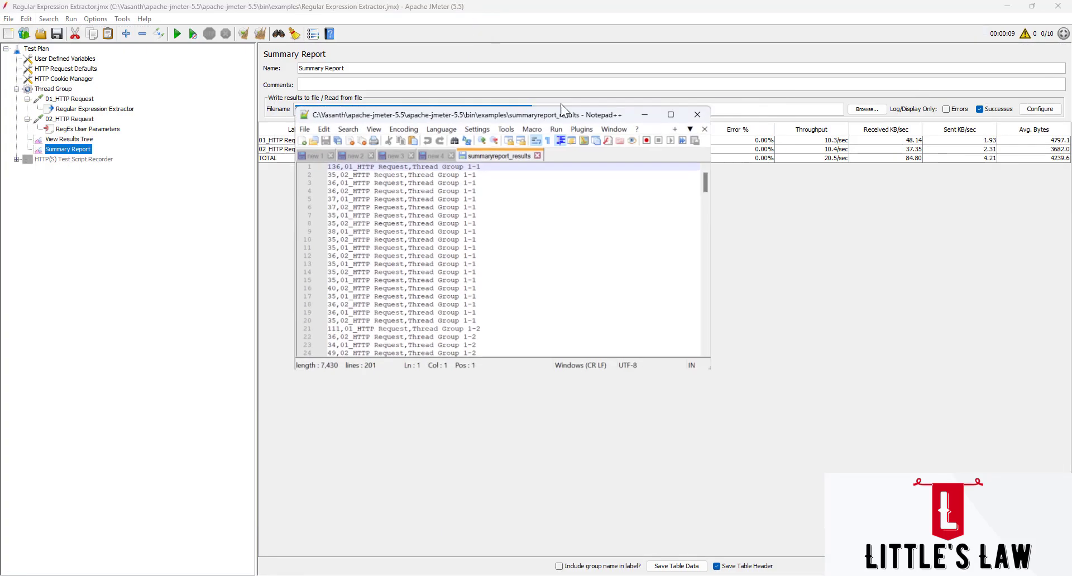
{"action": "left_click", "coordinate": [1046, 112]}
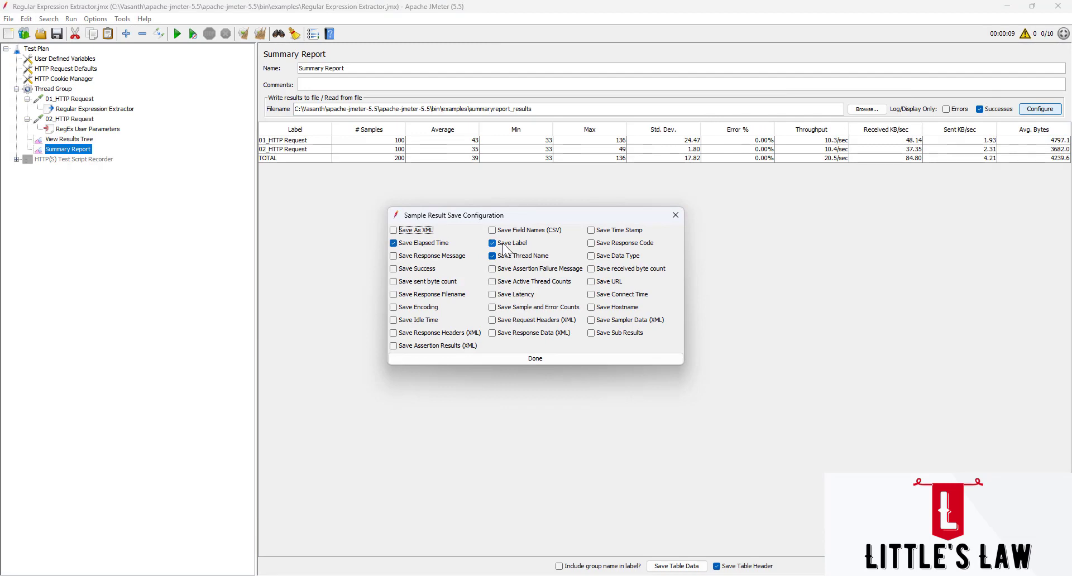
{"action": "key", "text": "alt+Tab"}
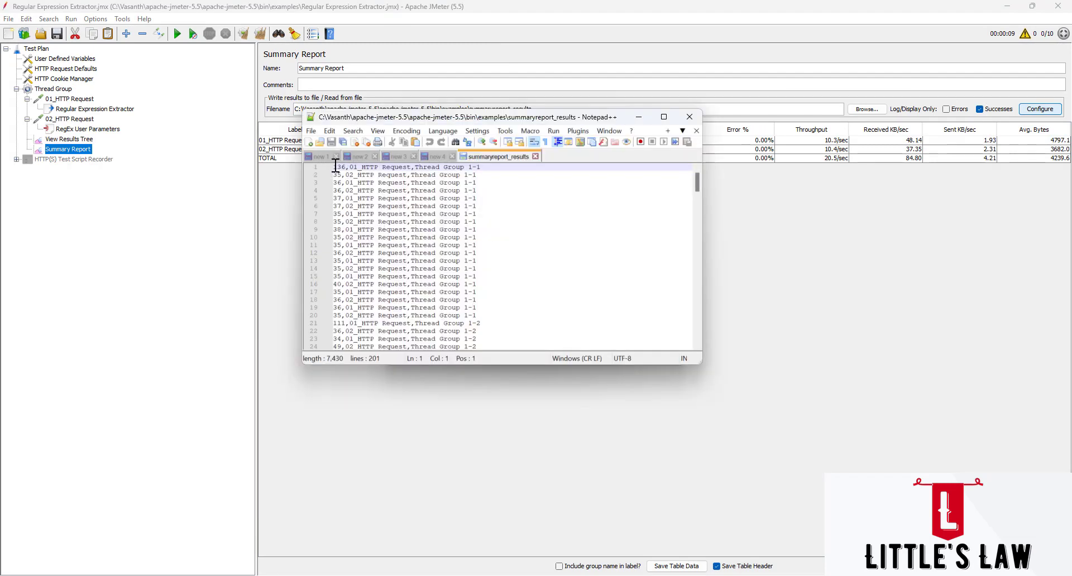
{"action": "left_click_drag", "start_coordinate": [335, 166], "coordinate": [514, 174]}
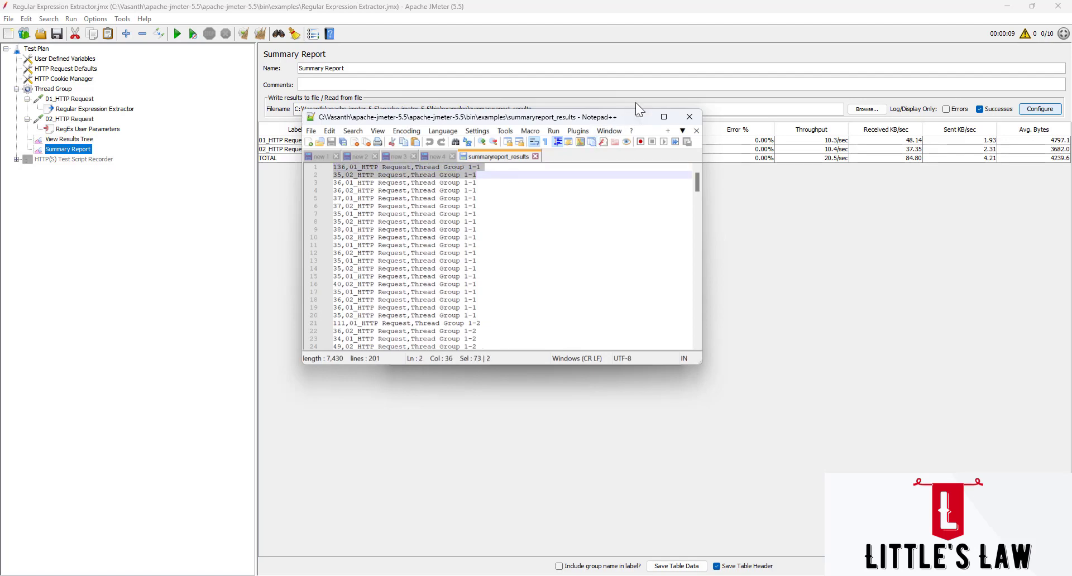
{"action": "key", "text": "alt+Tab"}
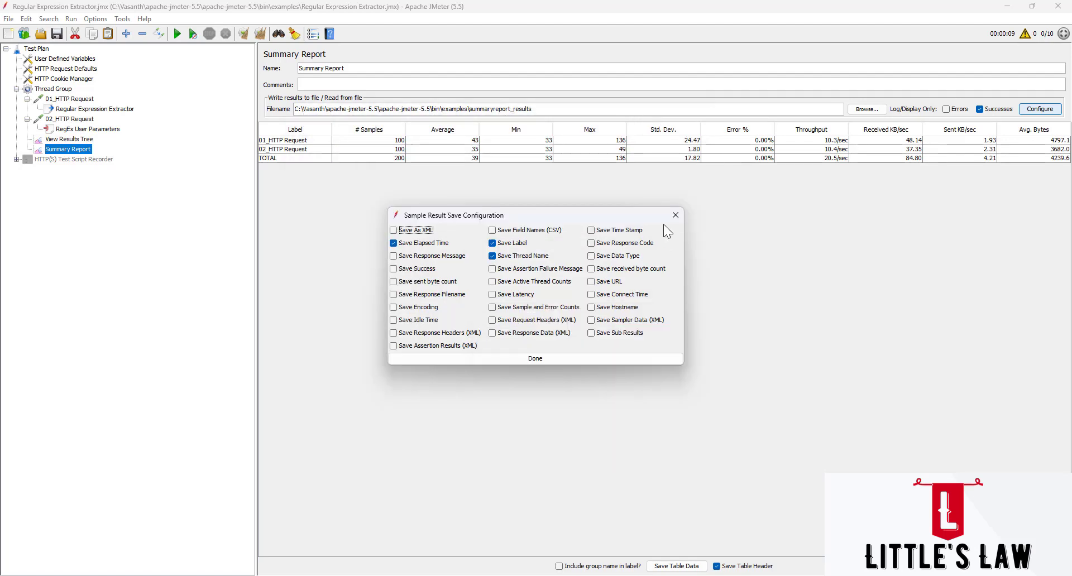
{"action": "left_click", "coordinate": [541, 357]}
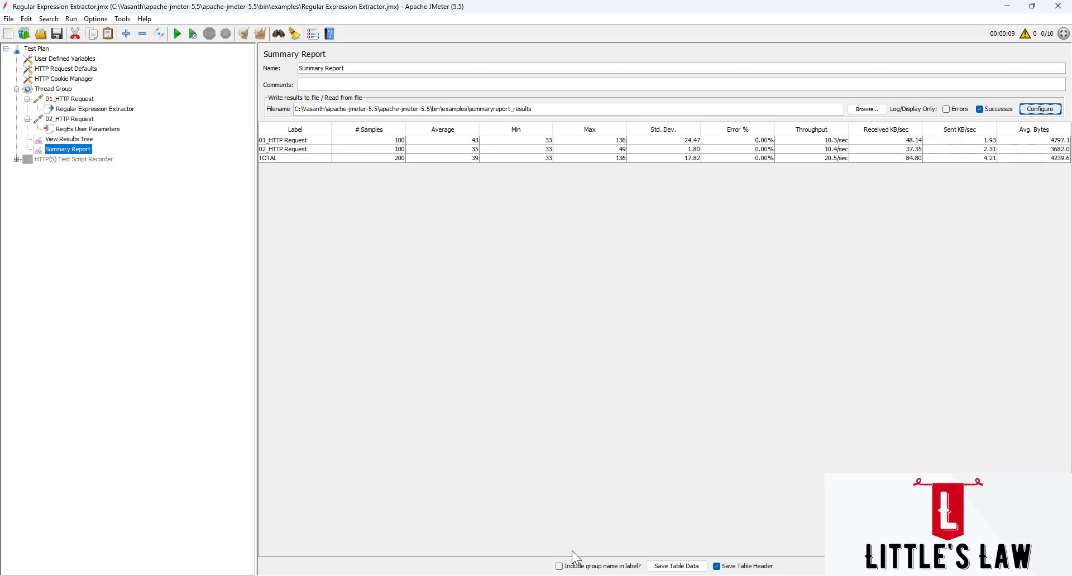
Include the group name in labels and save the Summary Report table data as summary.csv in the examples folder.
{"action": "left_click", "coordinate": [560, 566]}
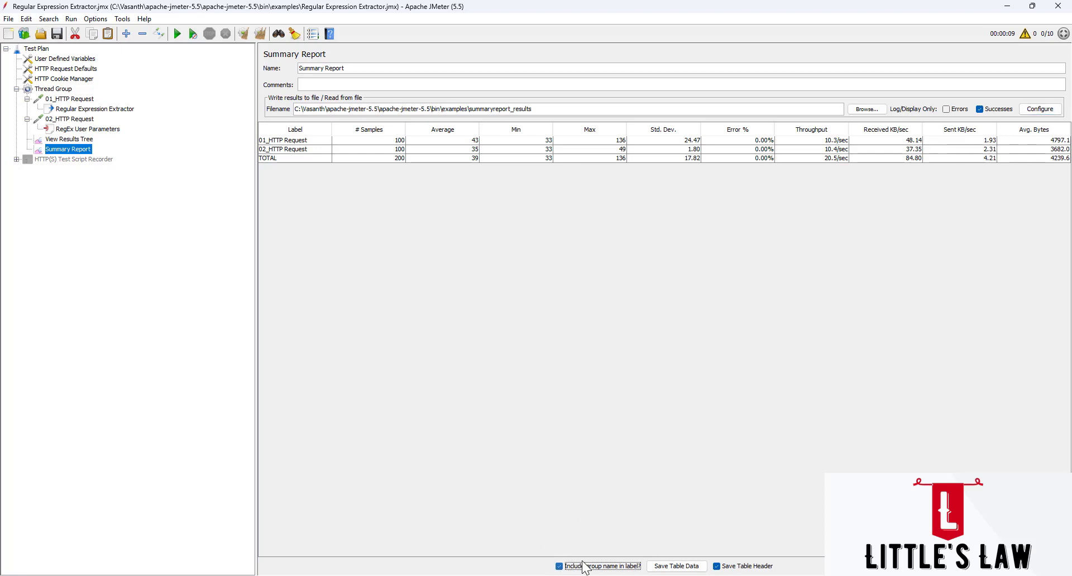
{"action": "left_click", "coordinate": [676, 566]}
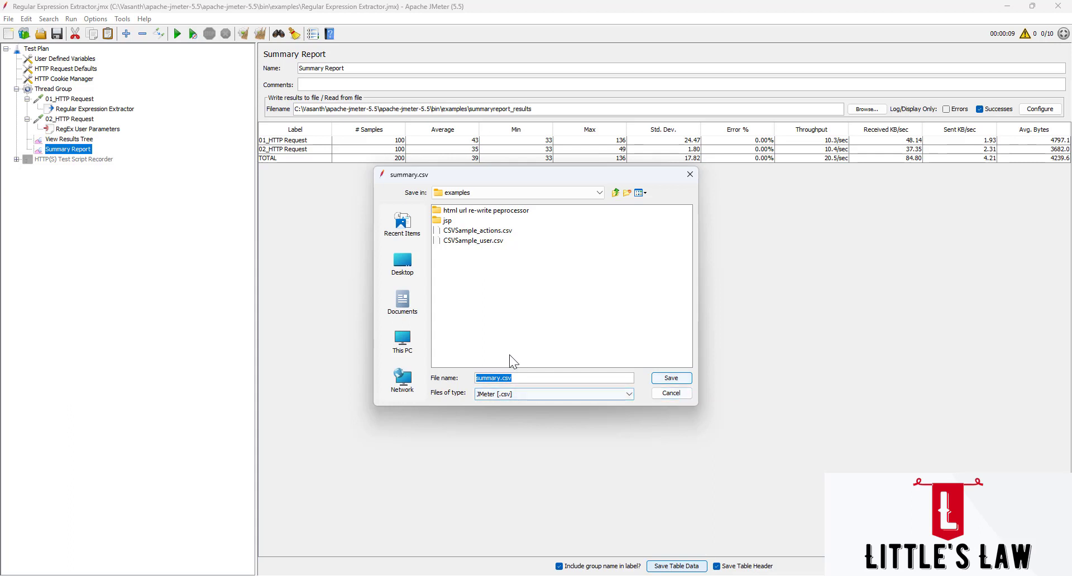
{"action": "left_click", "coordinate": [670, 378]}
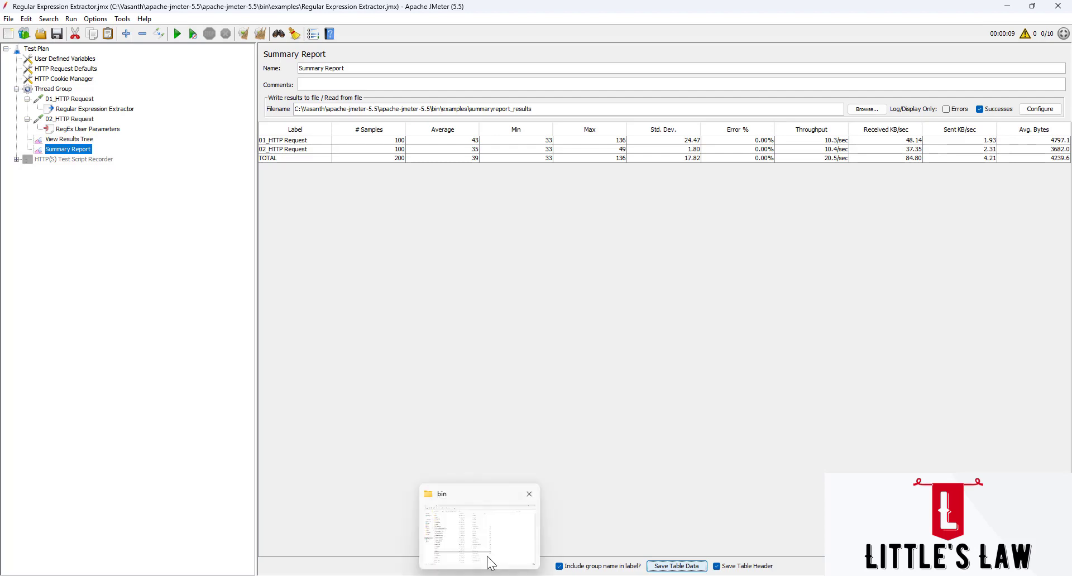
Switch to File Explorer and open summary.csv from the examples folder in Notepad.
{"action": "left_click", "coordinate": [488, 563]}
{"action": "double_click", "coordinate": [134, 122]}
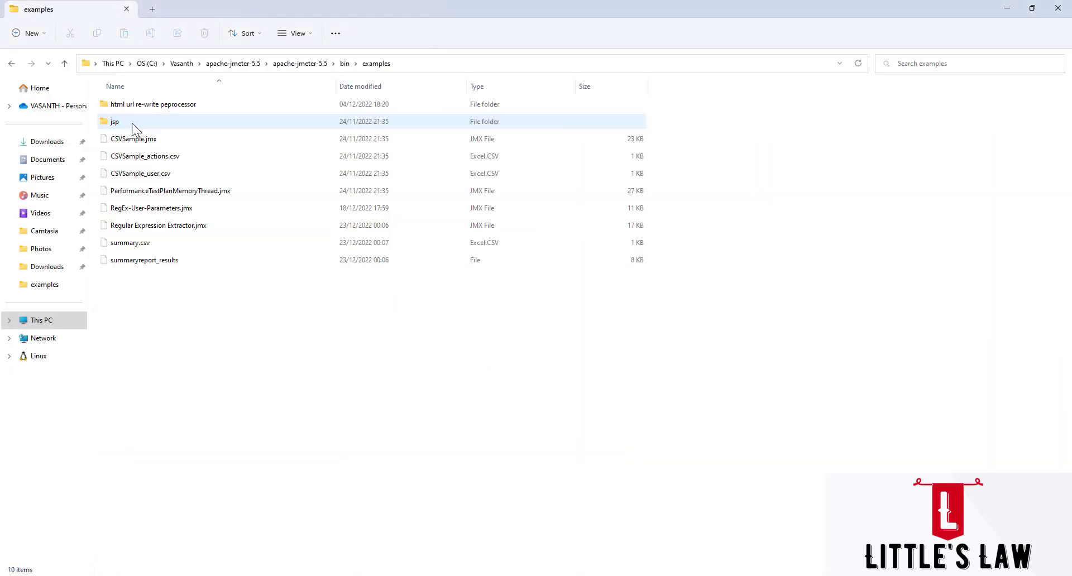
{"action": "left_click", "coordinate": [135, 244]}
{"action": "right_click", "coordinate": [135, 242]}
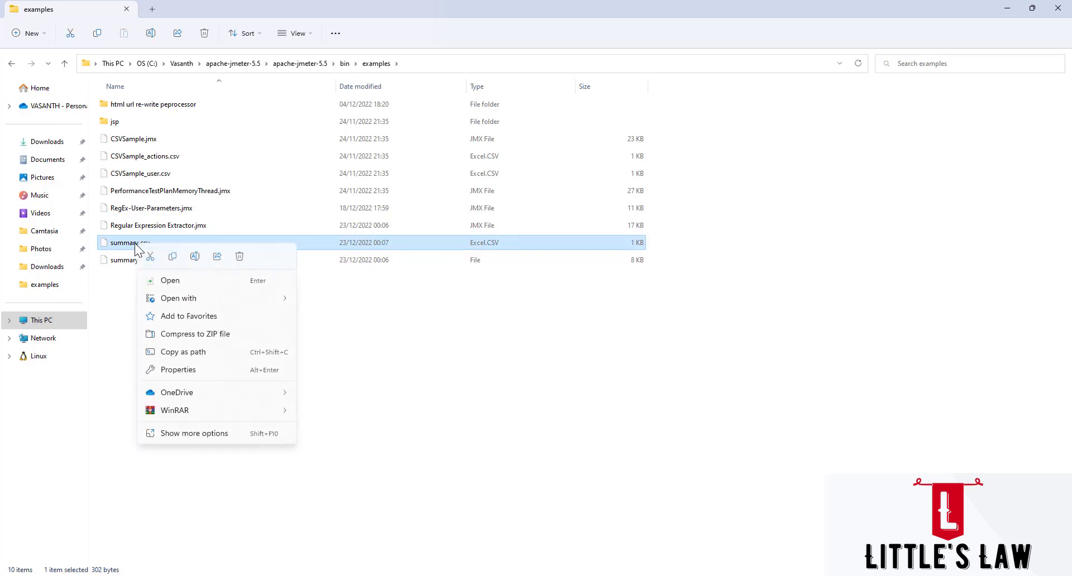
{"action": "mouse_move", "coordinate": [222, 300]}
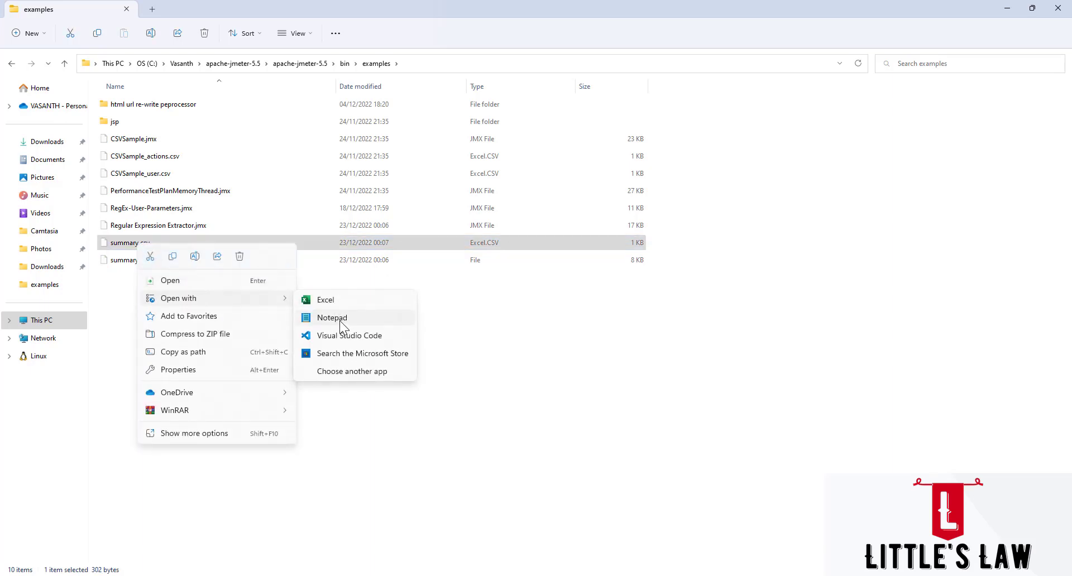
{"action": "left_click", "coordinate": [340, 322]}
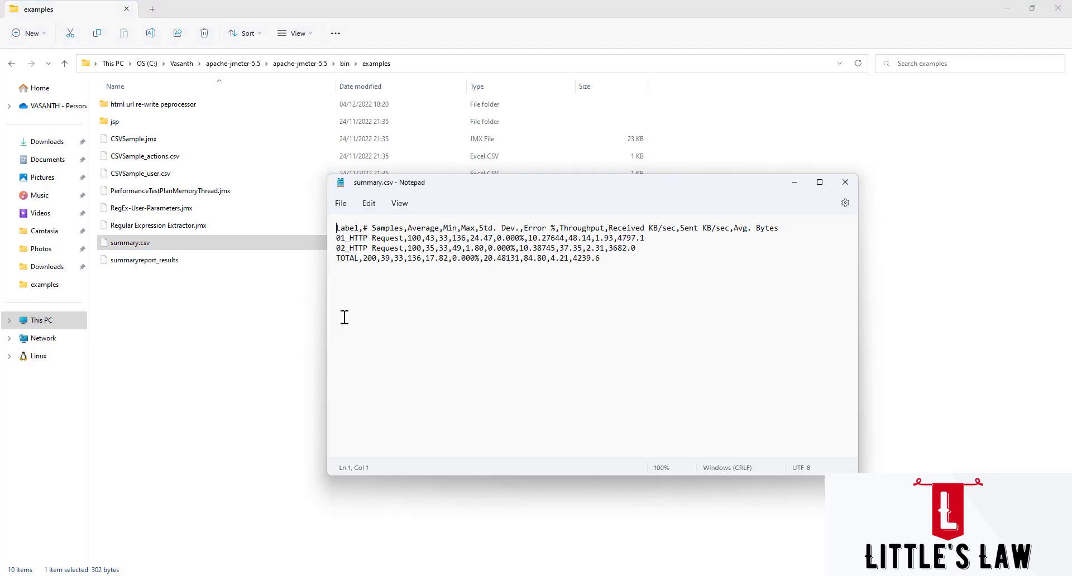
Examine the header line of summary.csv, close the file and return to JMeter.
{"action": "left_click_drag", "start_coordinate": [382, 228], "coordinate": [501, 228]}
{"action": "left_click", "coordinate": [413, 230]}
{"action": "left_click", "coordinate": [844, 182]}
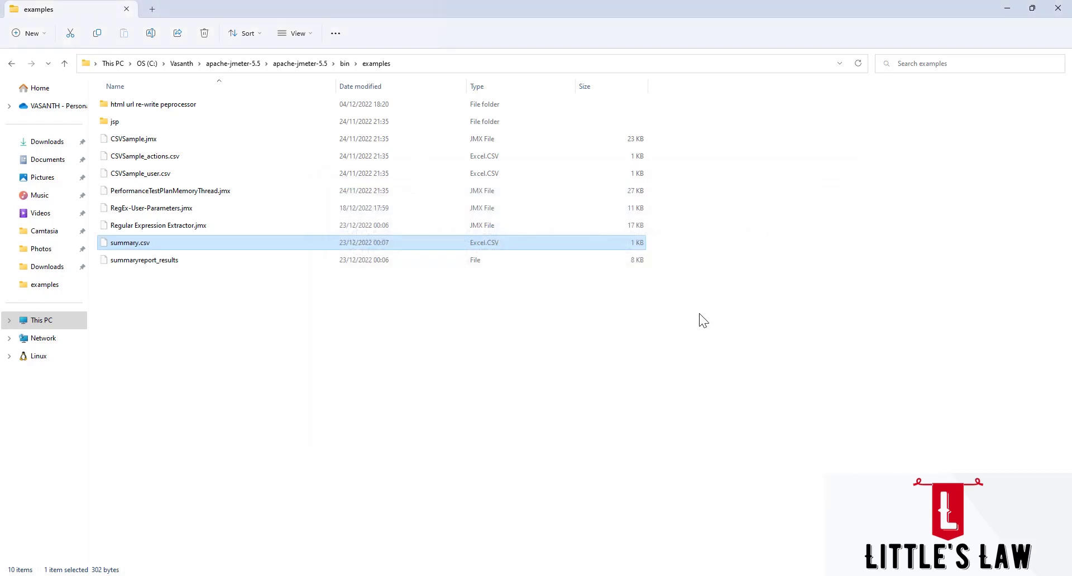
{"action": "left_click", "coordinate": [1003, 10]}
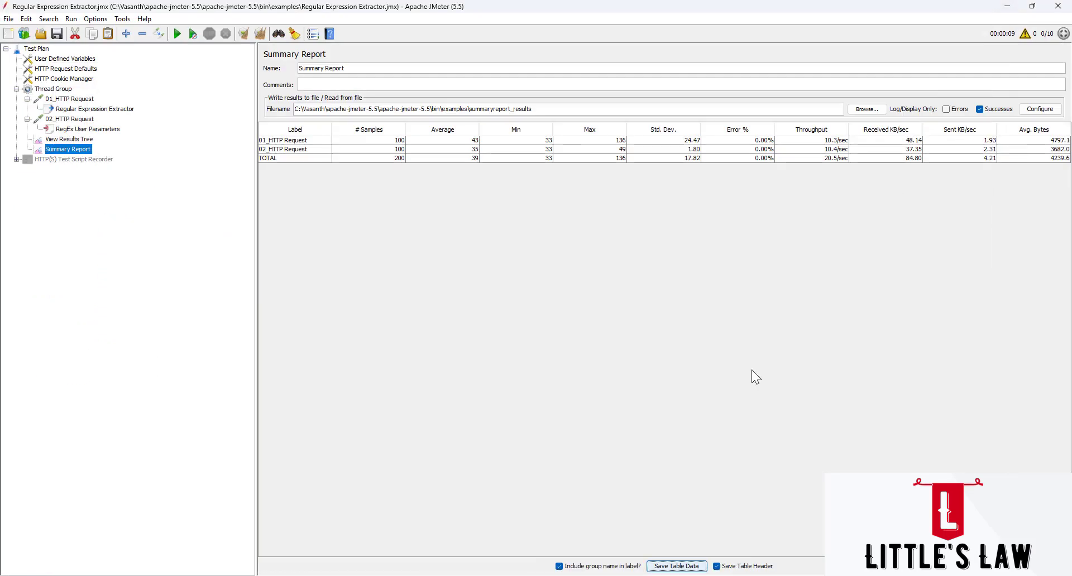